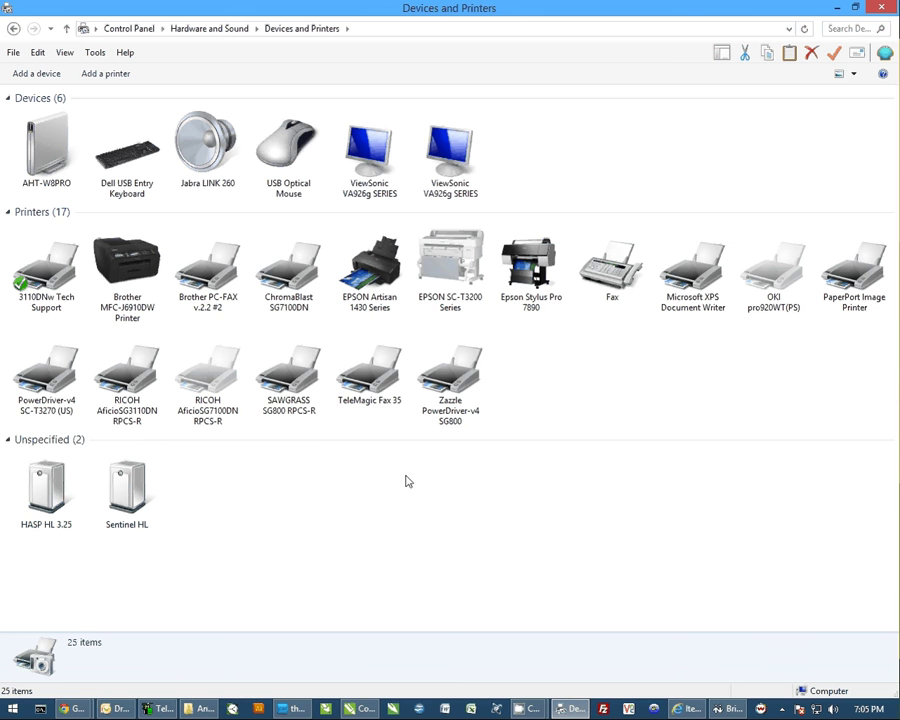
Select the SAWGRASS SG800 RPCS-R printer in the Printers list
{"action": "left_click", "coordinate": [281, 418]}
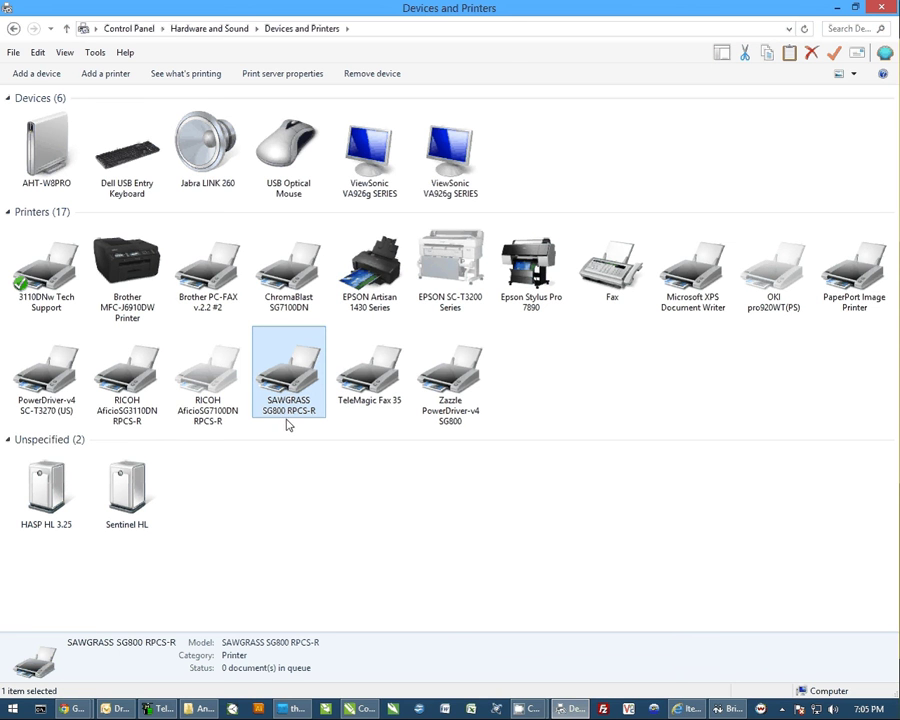
Open the SAWGRASS SG800 RPCS-R printer properties at the Advanced Options page
{"action": "right_click", "coordinate": [290, 385]}
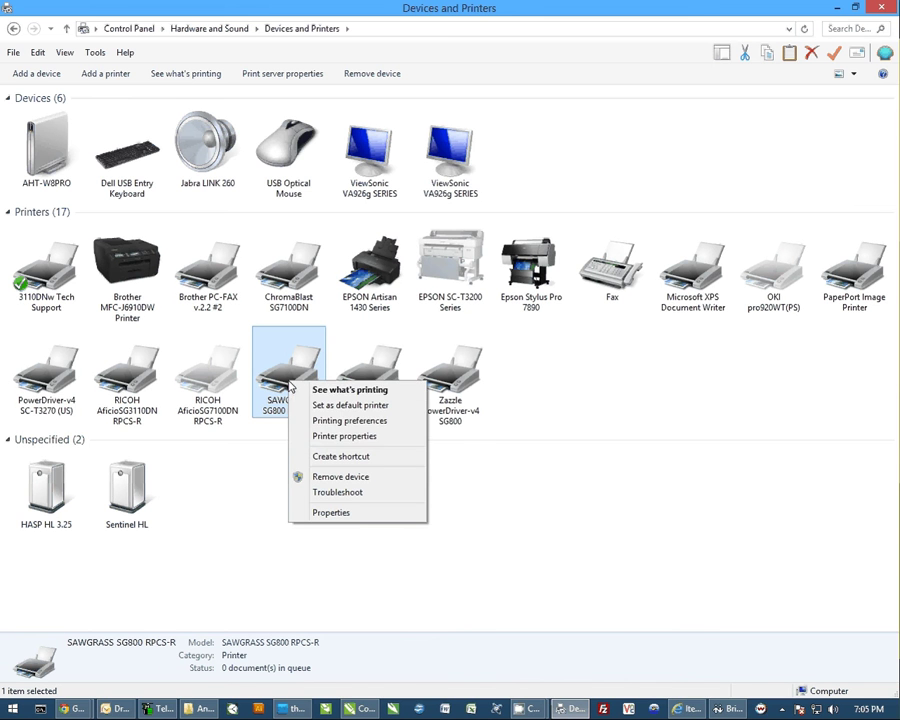
{"action": "left_click", "coordinate": [345, 437]}
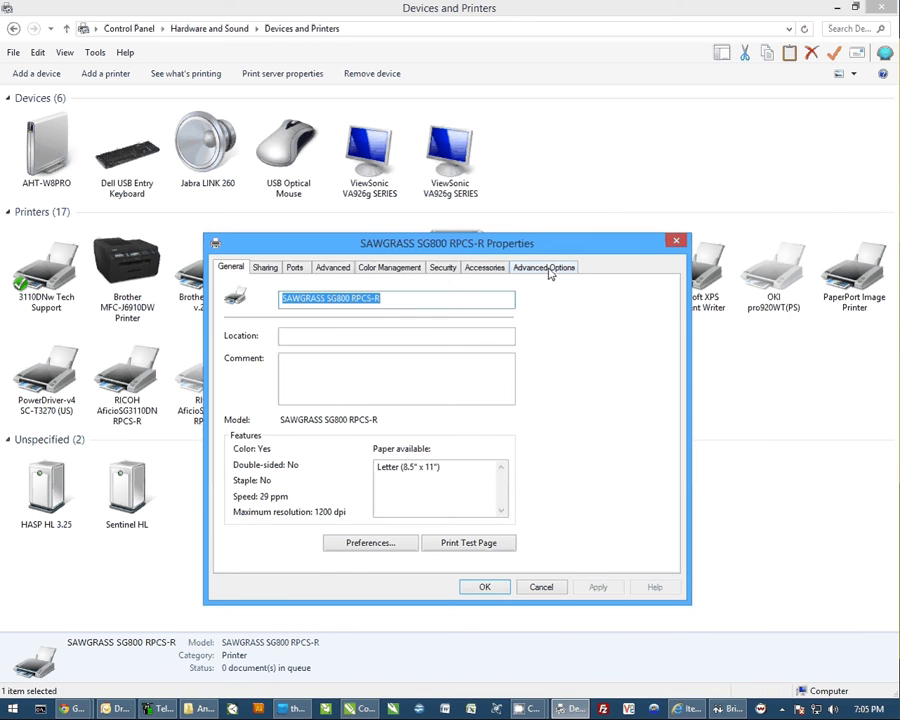
{"action": "left_click", "coordinate": [548, 268]}
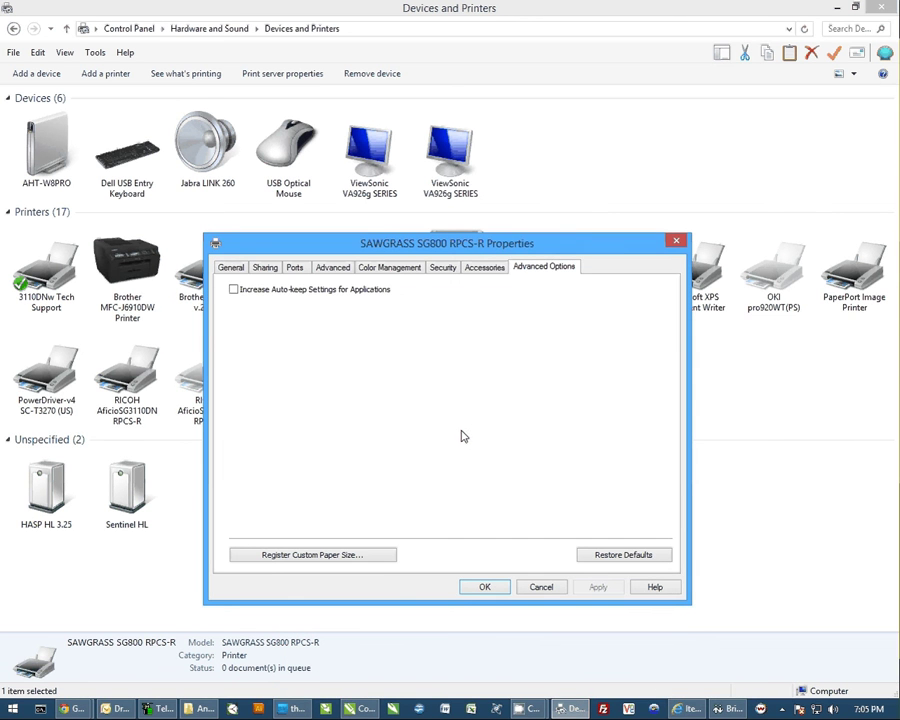
Open Register Custom Paper Size and review the Custom Paper Size2 and 13x19 entries
{"action": "left_click", "coordinate": [300, 558]}
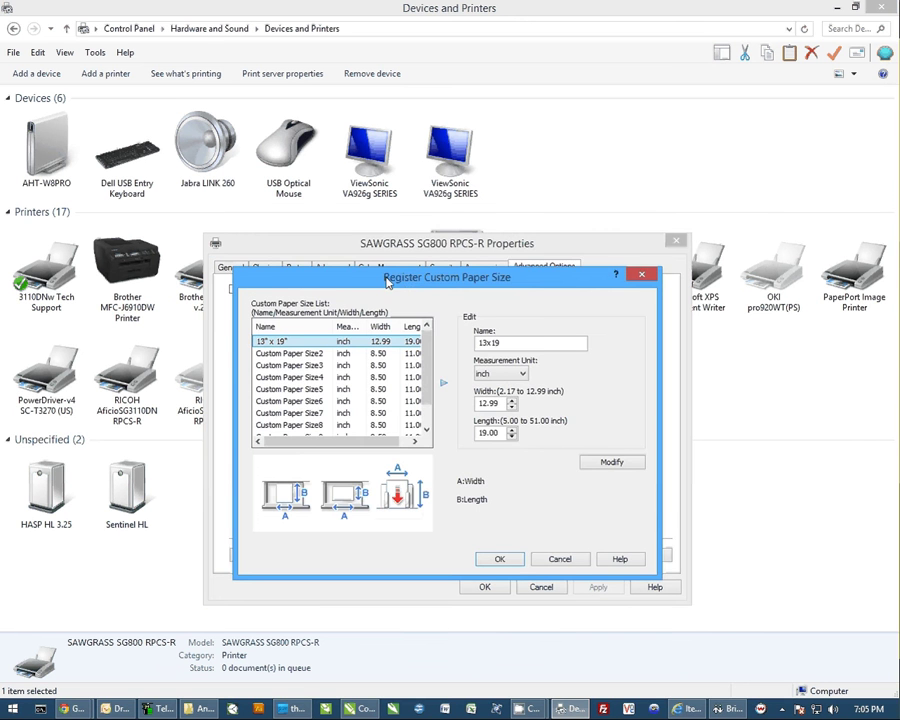
{"action": "left_click_drag", "start_coordinate": [378, 258], "coordinate": [375, 224]}
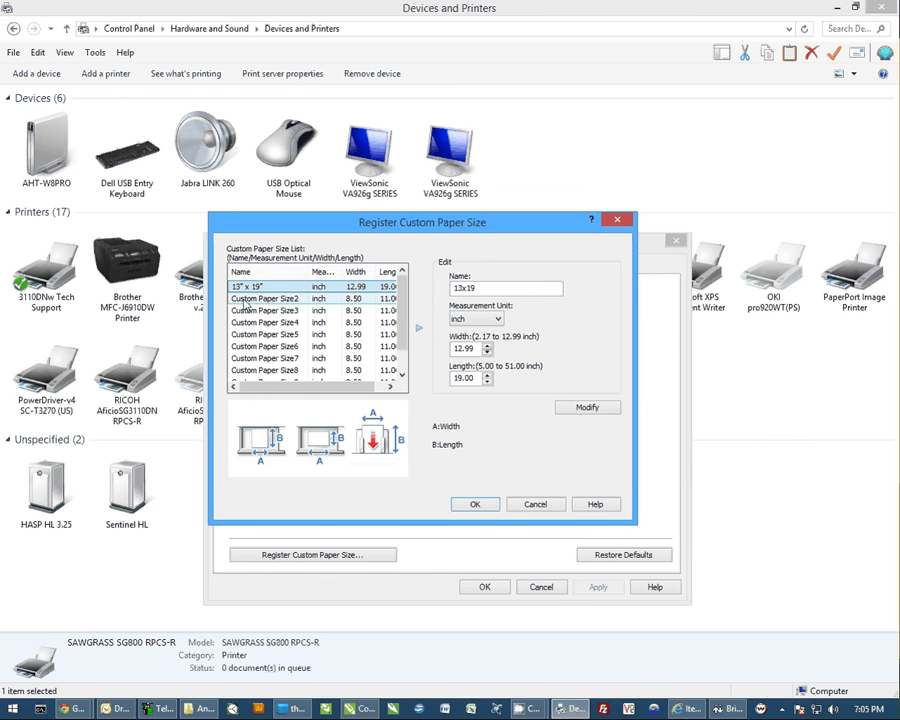
{"action": "left_click", "coordinate": [245, 300]}
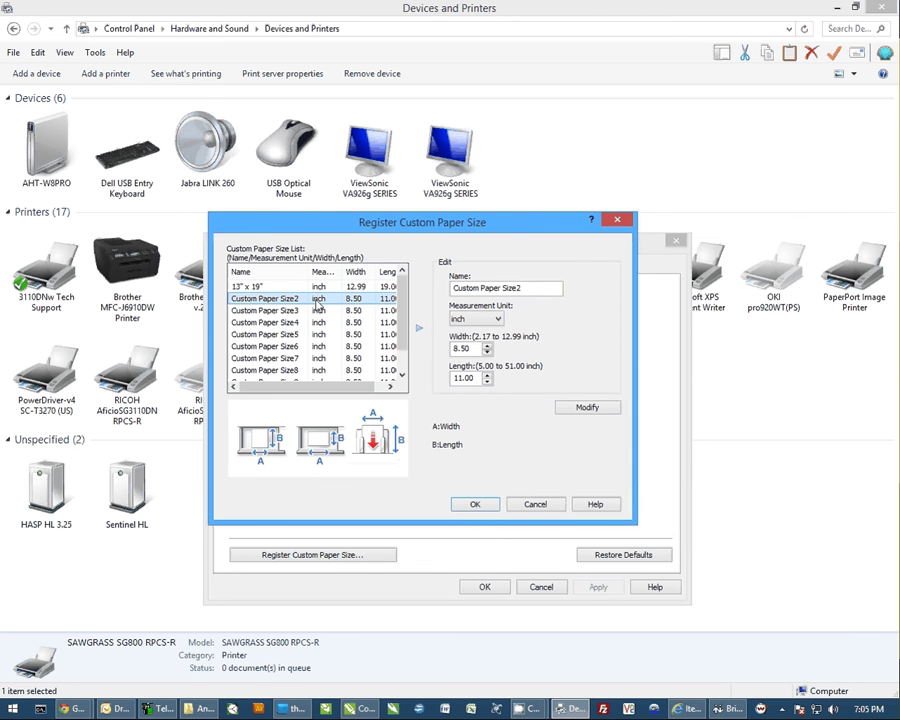
{"action": "left_click", "coordinate": [250, 287]}
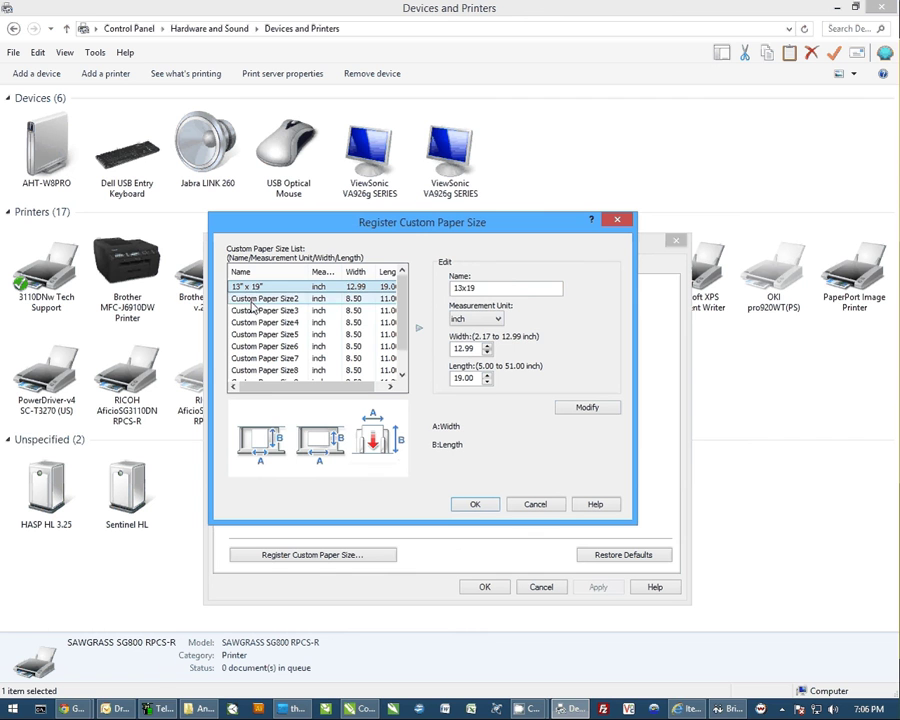
Redefine Custom Paper Size2 as '11oz Mug Paper', 3.5 × 9.13 inches
{"action": "left_click", "coordinate": [251, 299]}
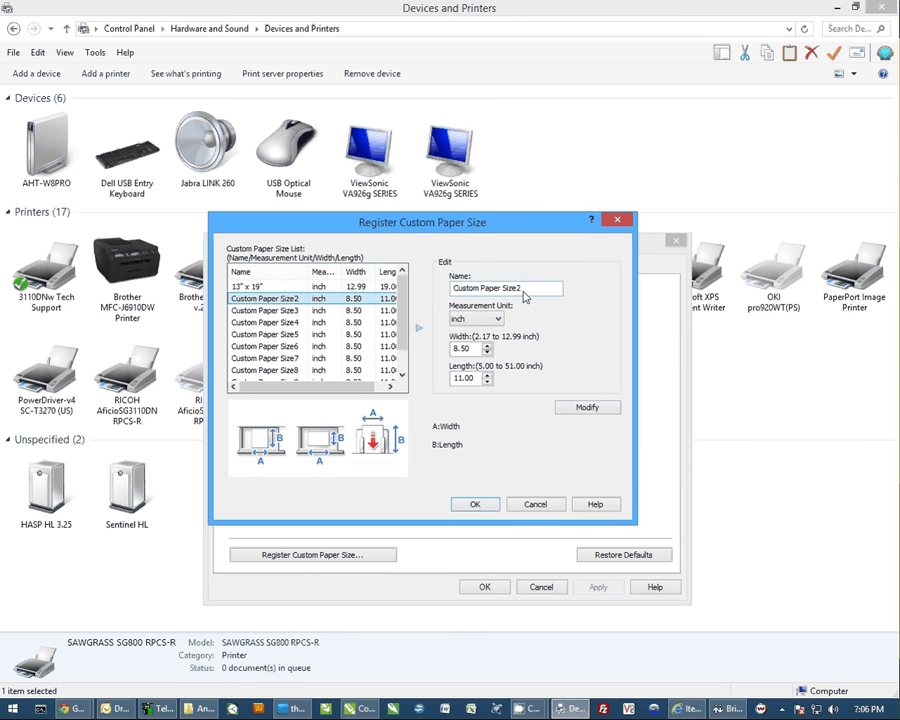
{"action": "left_click_drag", "start_coordinate": [522, 293], "coordinate": [447, 304]}
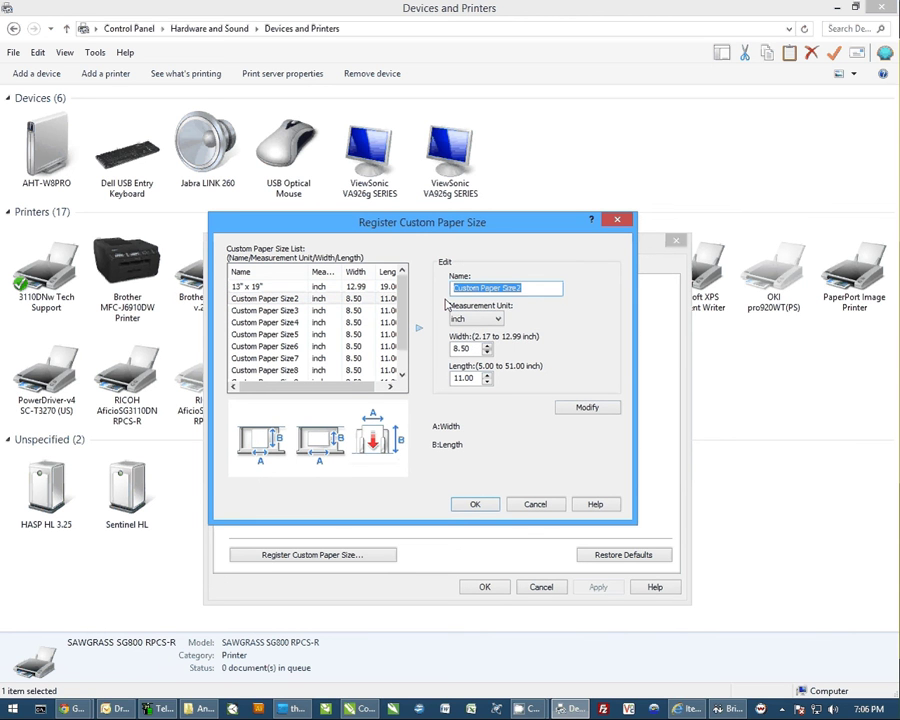
{"action": "type", "text": "11oz"}
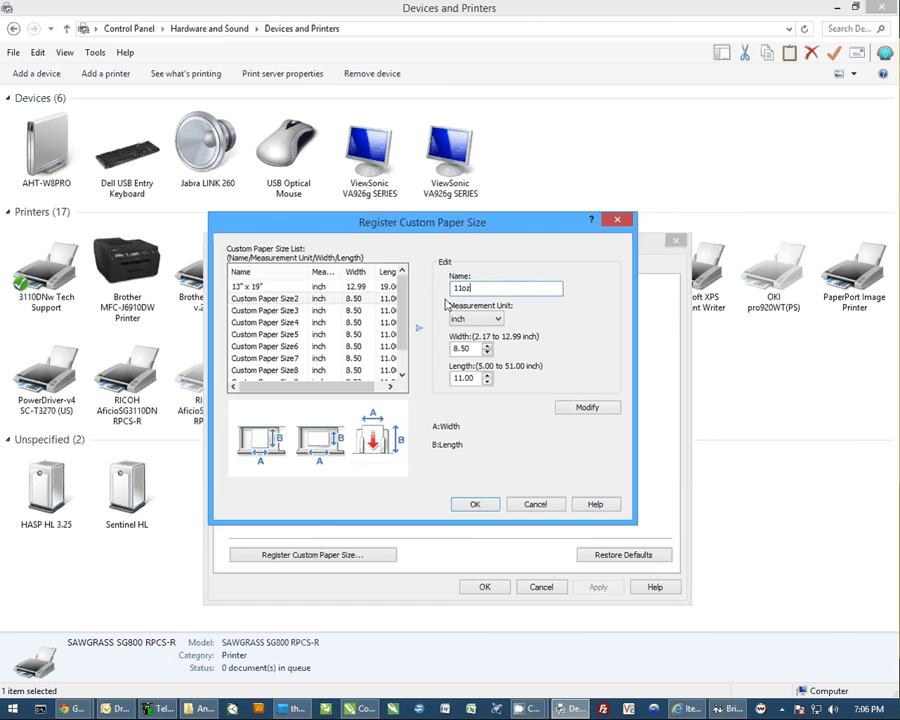
{"action": "type", "text": " Mug Paper"}
{"action": "left_click_drag", "start_coordinate": [466, 350], "coordinate": [447, 350]}
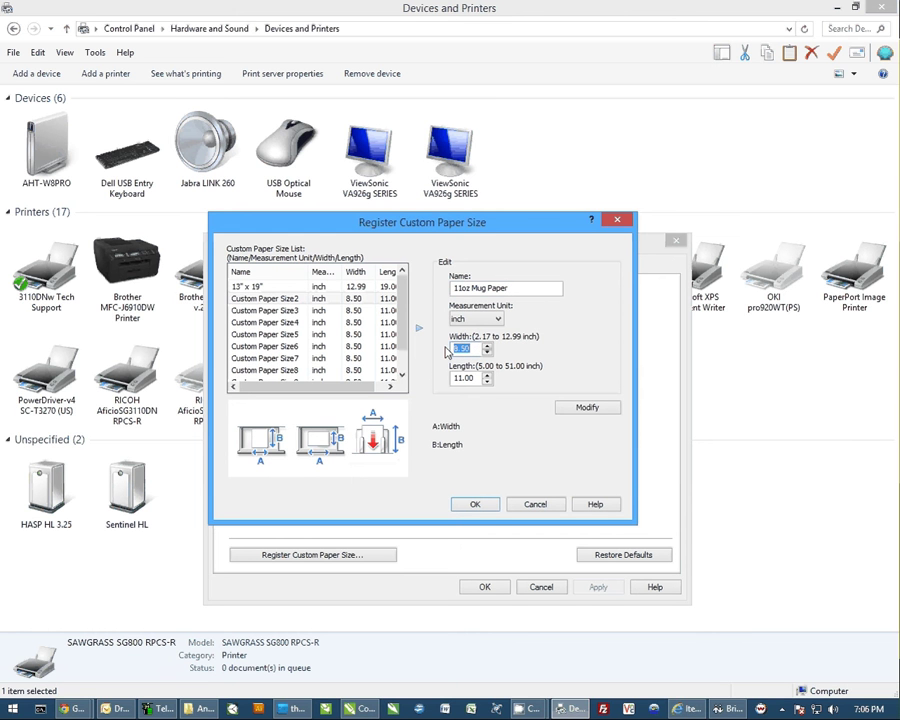
{"action": "type", "text": "3.5"}
{"action": "key", "text": "Tab"}
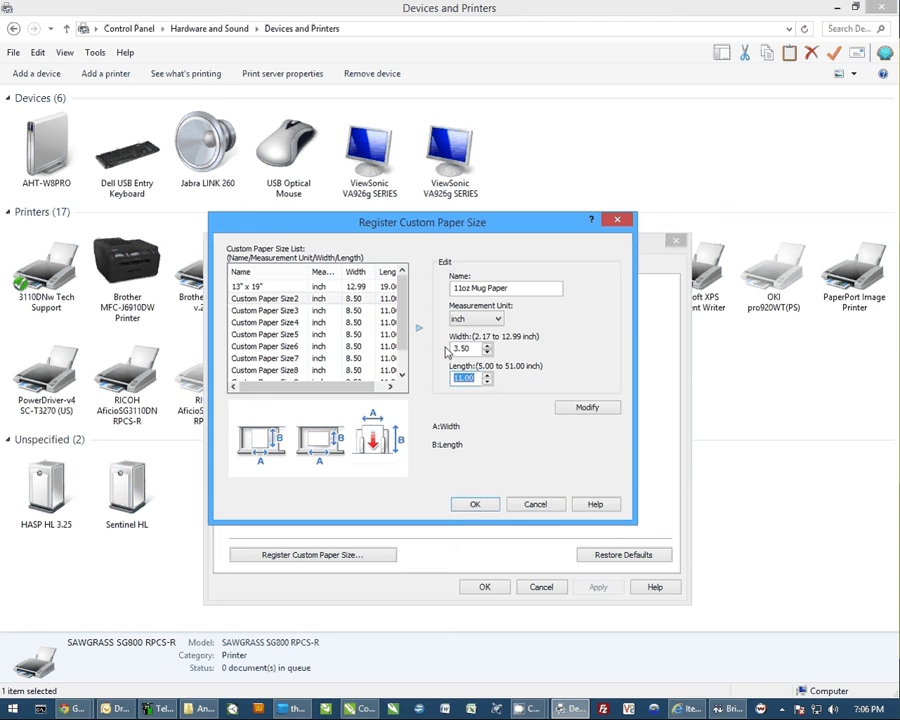
{"action": "type", "text": "9.13"}
{"action": "left_click", "coordinate": [584, 408]}
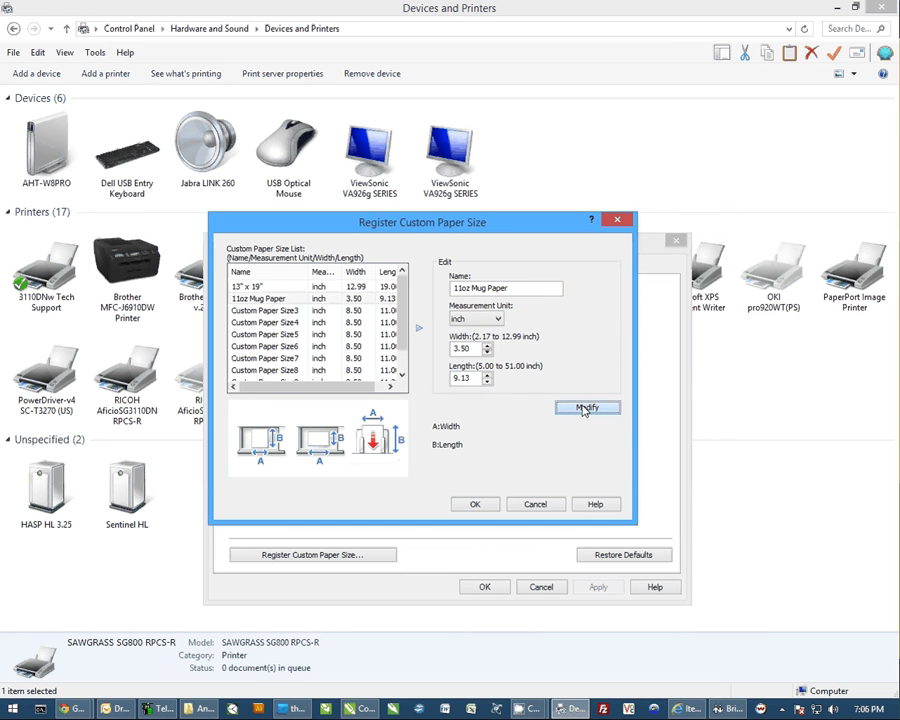
Redefine Custom Paper Size3 as '15oz Mug Paper', 4 × 9.5 inches
{"action": "left_click", "coordinate": [240, 301]}
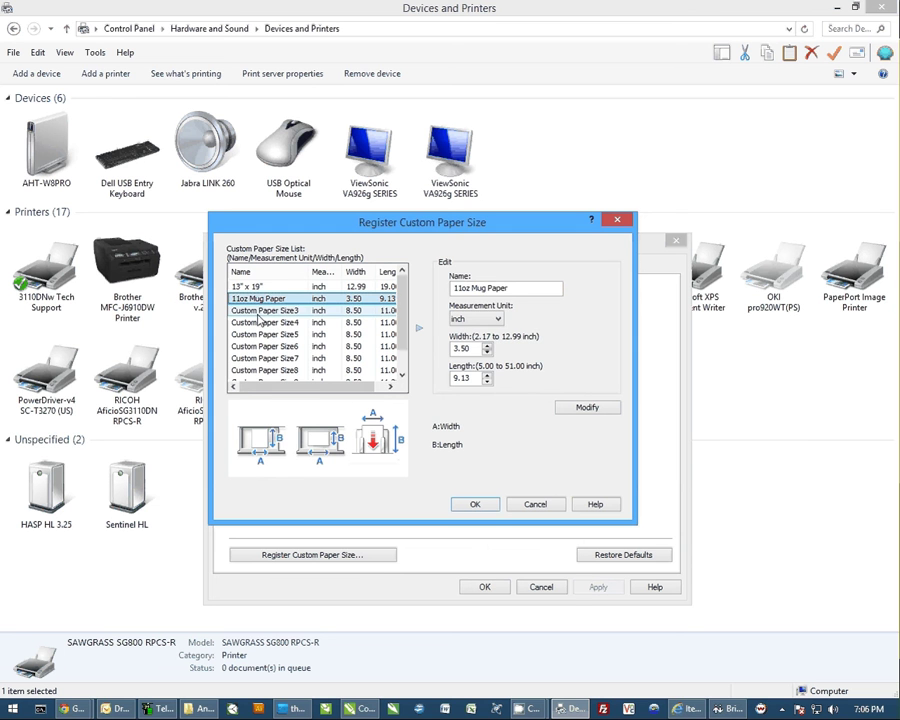
{"action": "left_click", "coordinate": [262, 311]}
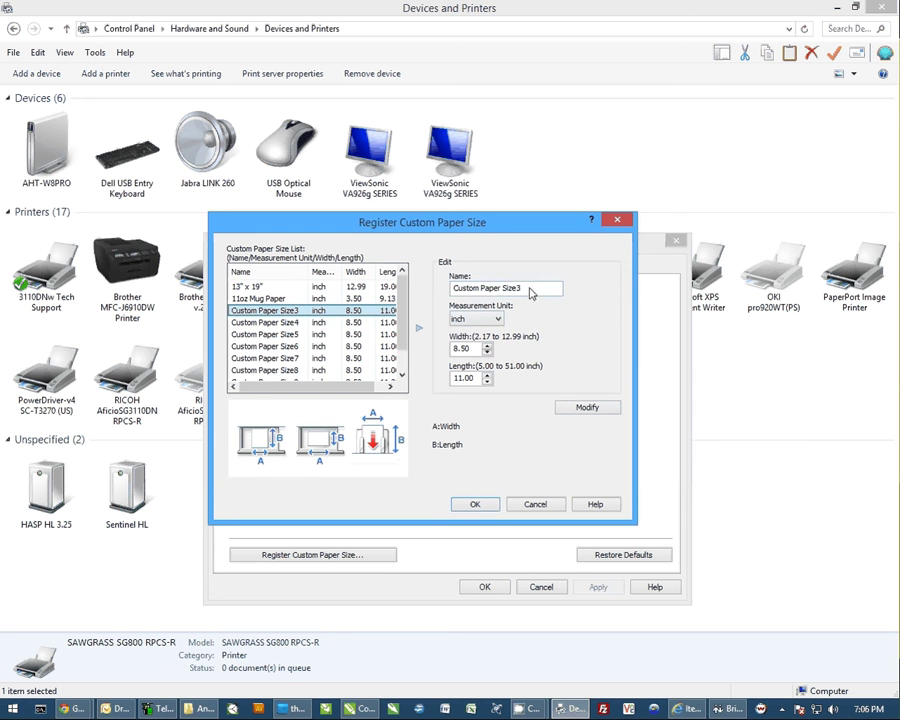
{"action": "key", "text": "Tab"}
{"action": "type", "text": "15"}
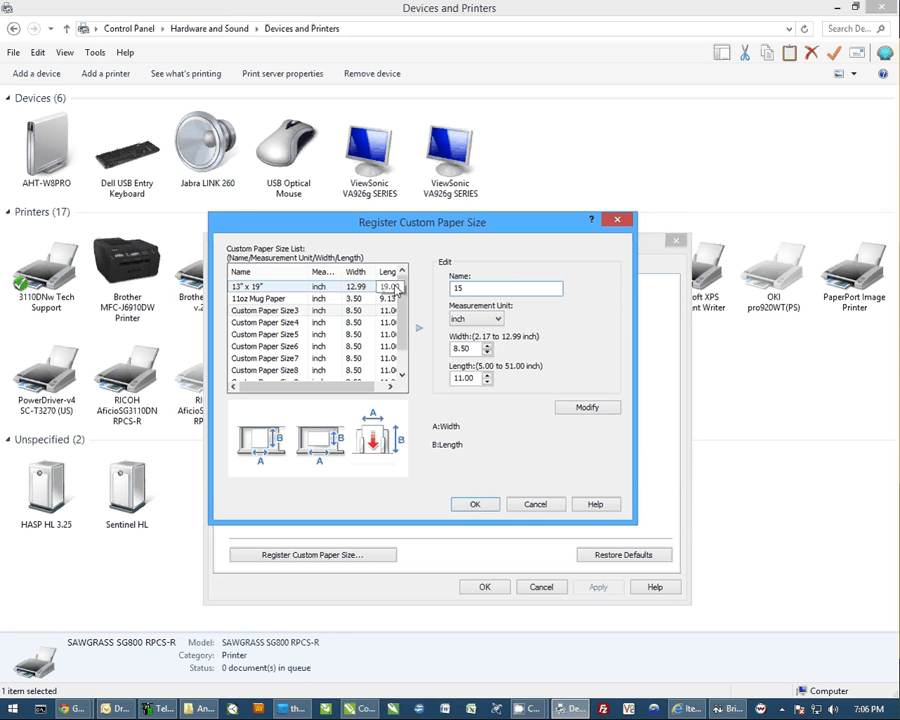
{"action": "type", "text": "oz Mug Paper"}
{"action": "key", "text": "Tab"}
{"action": "key", "text": "Tab"}
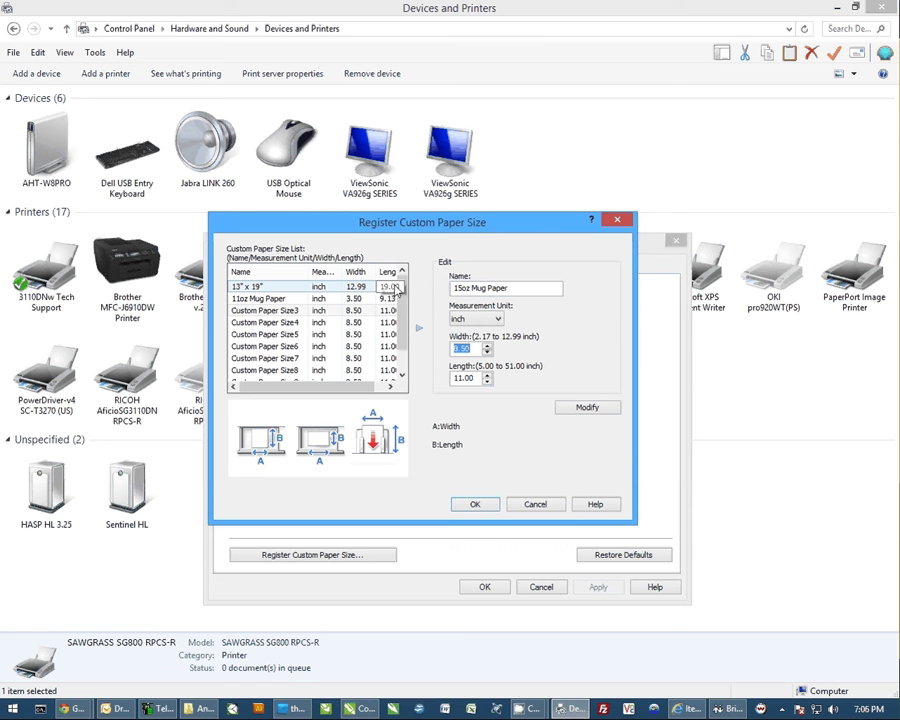
{"action": "type", "text": "4"}
{"action": "key", "text": "Tab"}
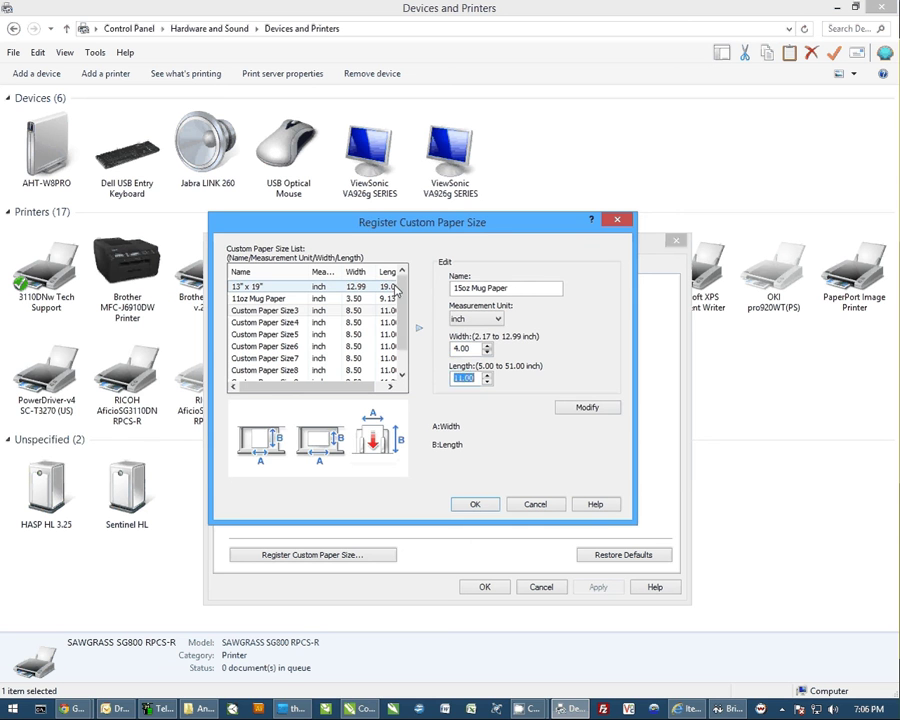
{"action": "type", "text": "9.5"}
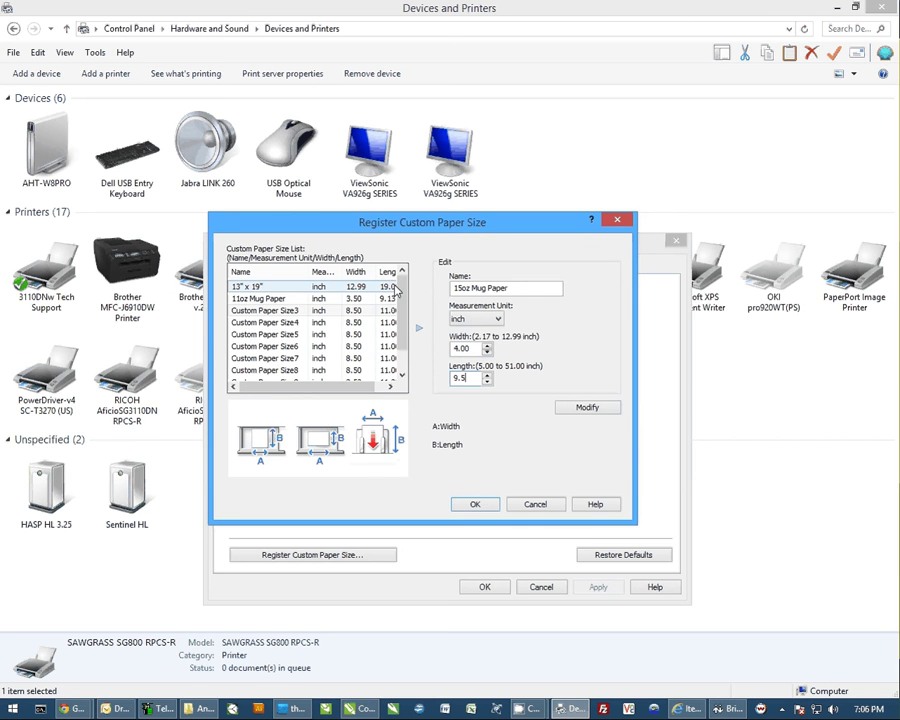
{"action": "left_click", "coordinate": [587, 407]}
{"action": "left_click", "coordinate": [246, 312]}
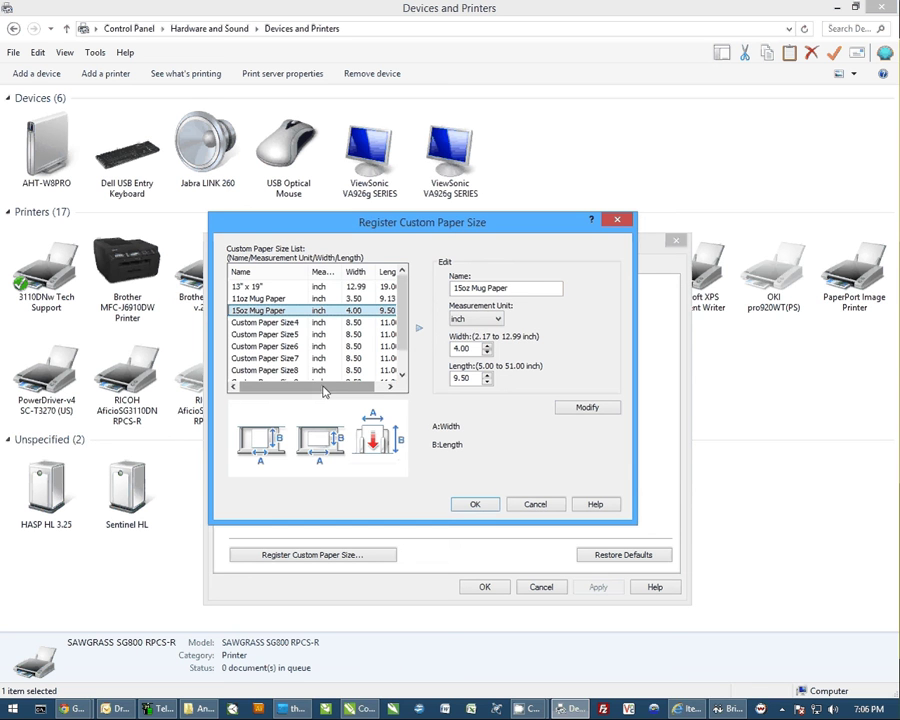
Review the 11oz and 15oz Mug Paper dimensions and the 13x19 entry in the list
{"action": "left_click_drag", "start_coordinate": [317, 387], "coordinate": [341, 387]}
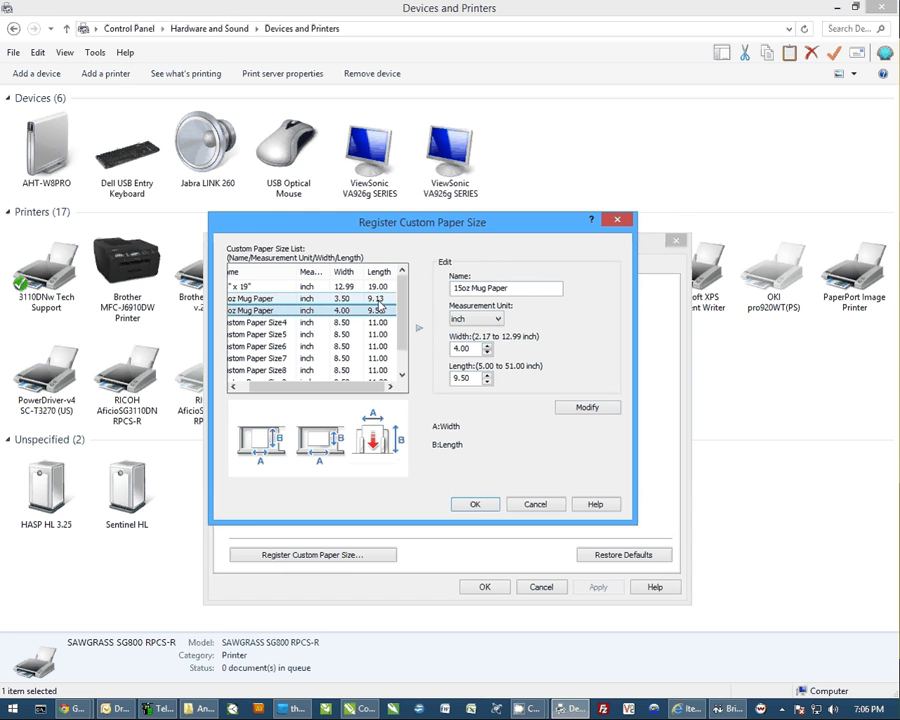
{"action": "left_click", "coordinate": [340, 298]}
{"action": "left_click", "coordinate": [338, 311]}
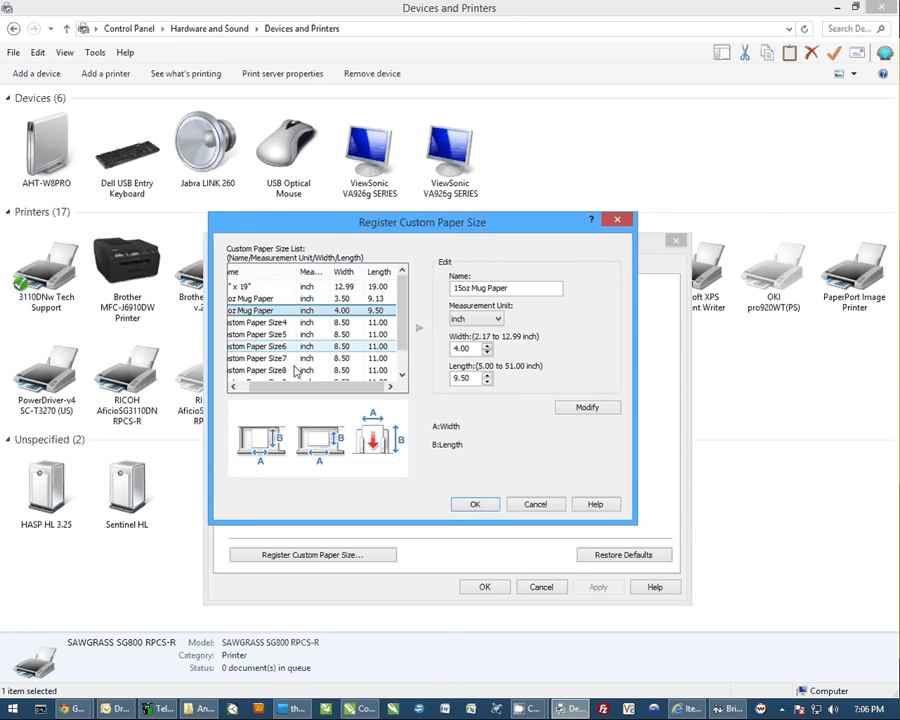
{"action": "left_click_drag", "start_coordinate": [307, 388], "coordinate": [267, 390]}
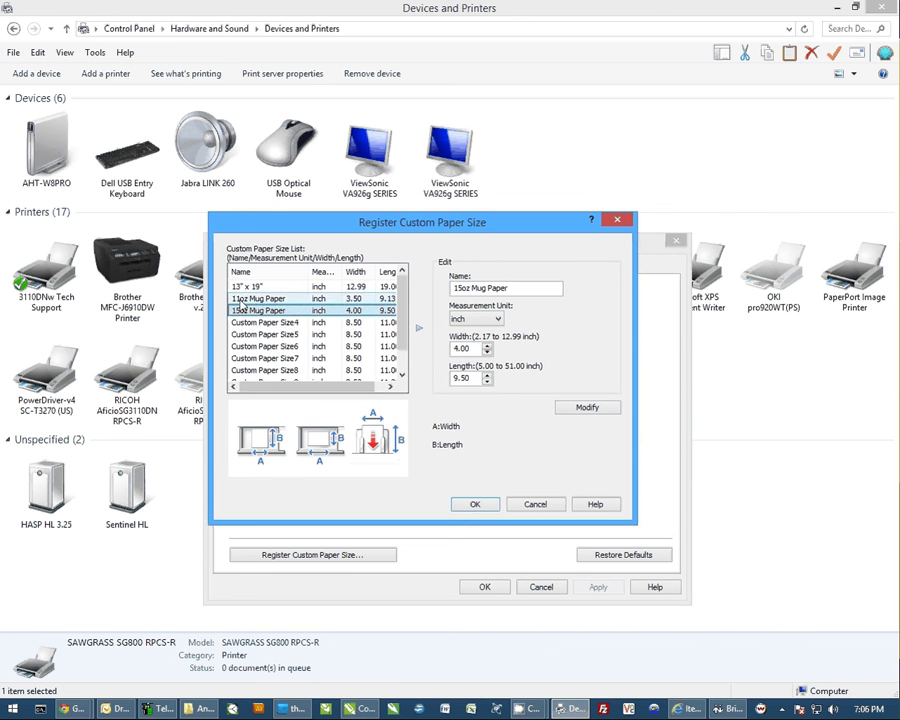
{"action": "left_click", "coordinate": [300, 298]}
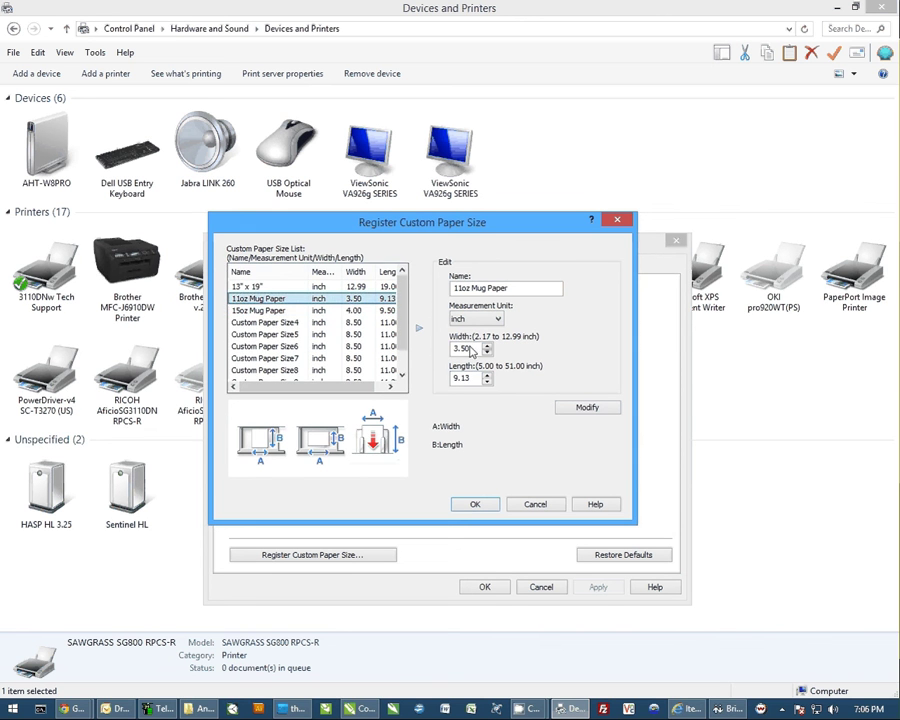
{"action": "left_click", "coordinate": [235, 286]}
Check Custom Paper Size10, then confirm the paper-size and Properties dialogs with OK
{"action": "scroll", "coordinate": [240, 365], "scroll_direction": "down", "scroll_amount": 2}
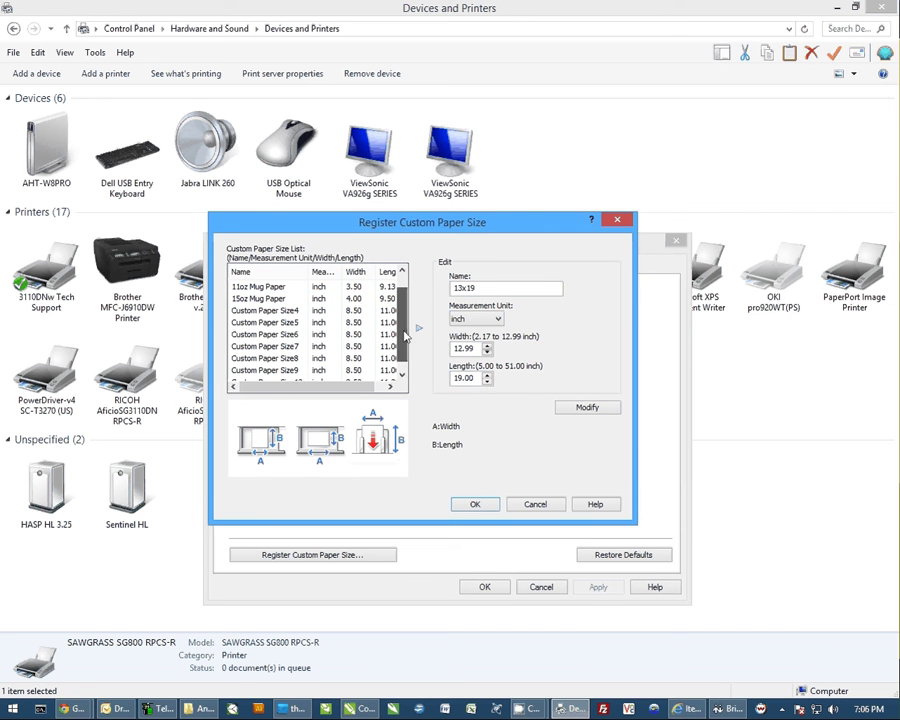
{"action": "left_click", "coordinate": [238, 371]}
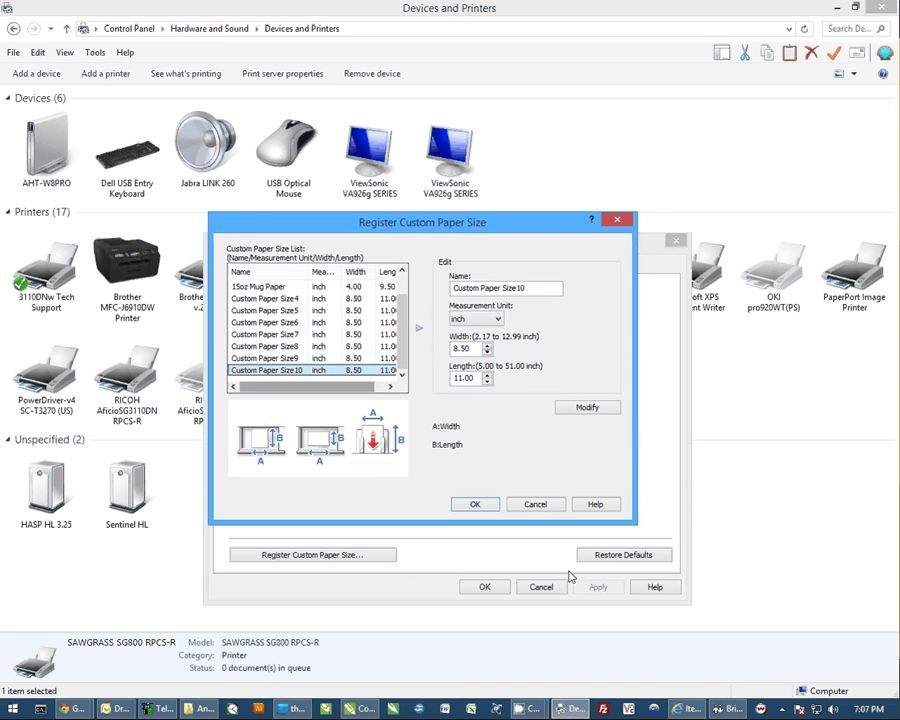
{"action": "left_click", "coordinate": [477, 505]}
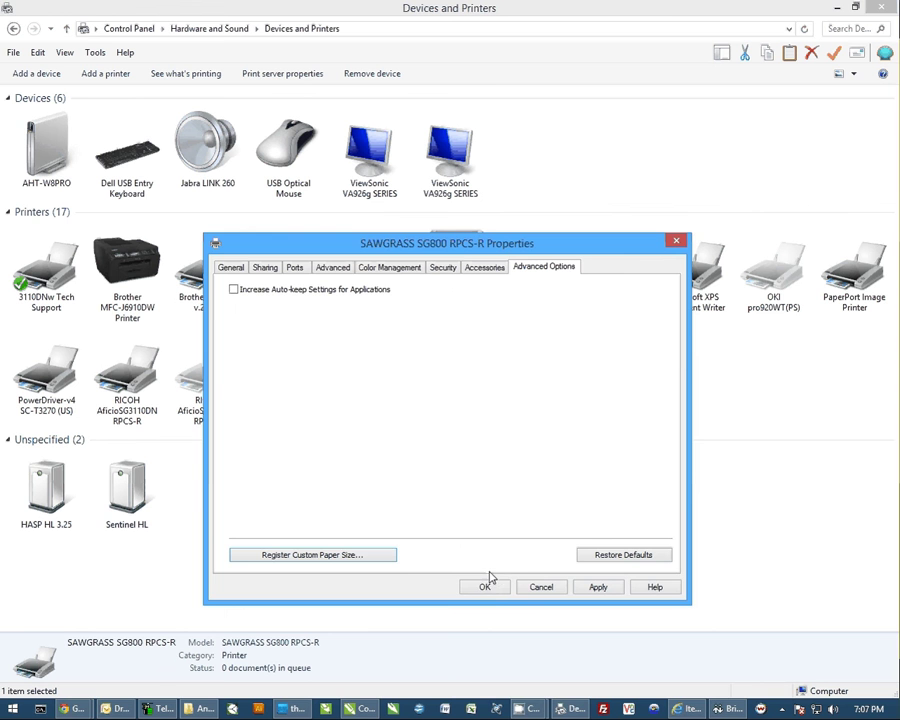
{"action": "left_click", "coordinate": [488, 589]}
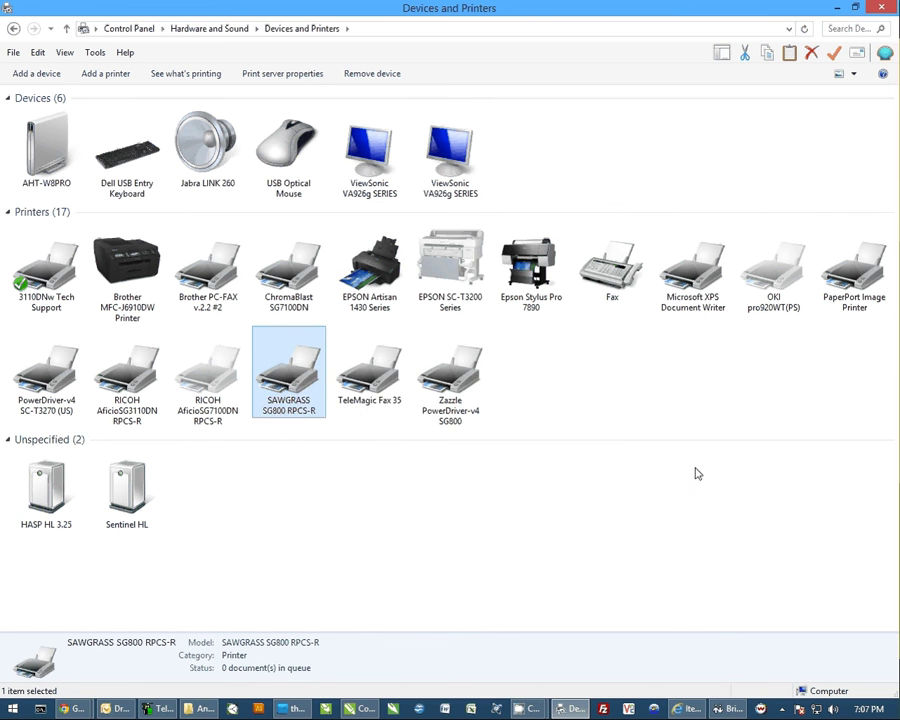
In Printing Preferences, load Conde ICC Letter and choose 11oz Mug Paper (3.50" x 9.13")
{"action": "right_click", "coordinate": [298, 383]}
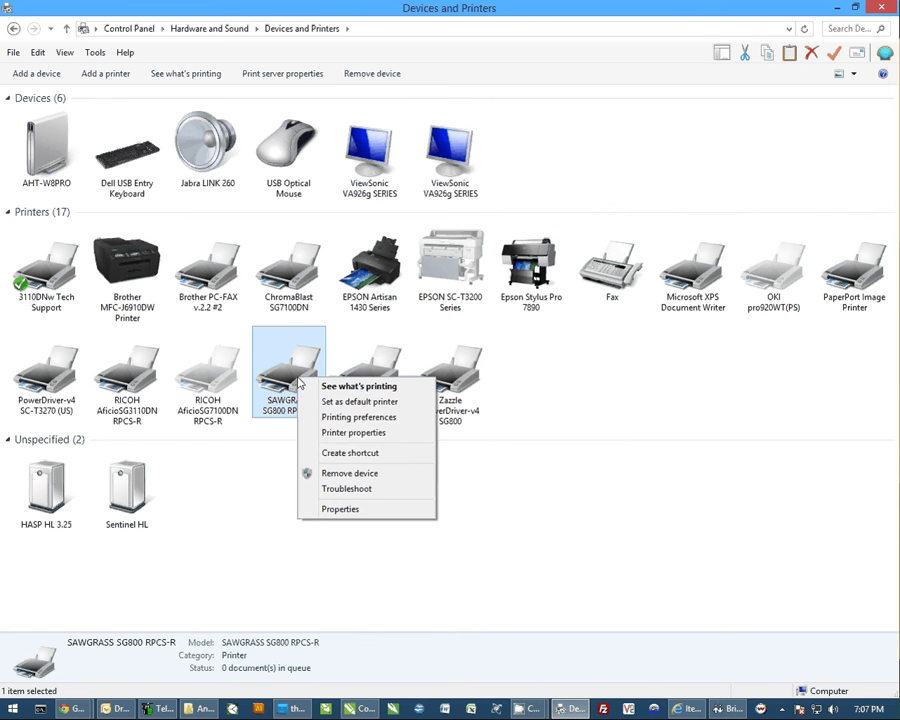
{"action": "left_click", "coordinate": [357, 423]}
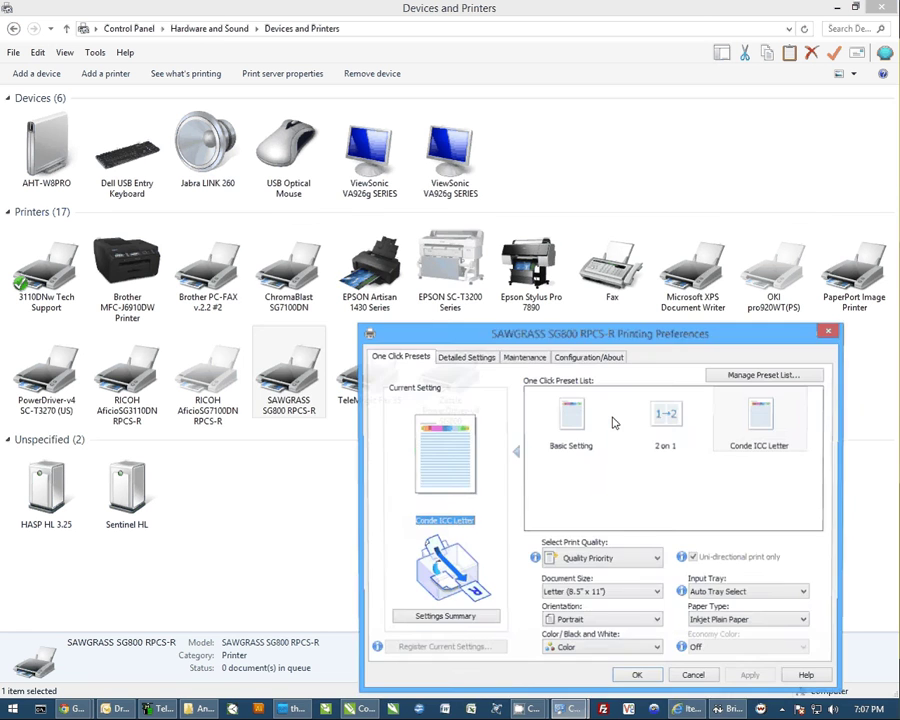
{"action": "left_click_drag", "start_coordinate": [658, 340], "coordinate": [508, 200]}
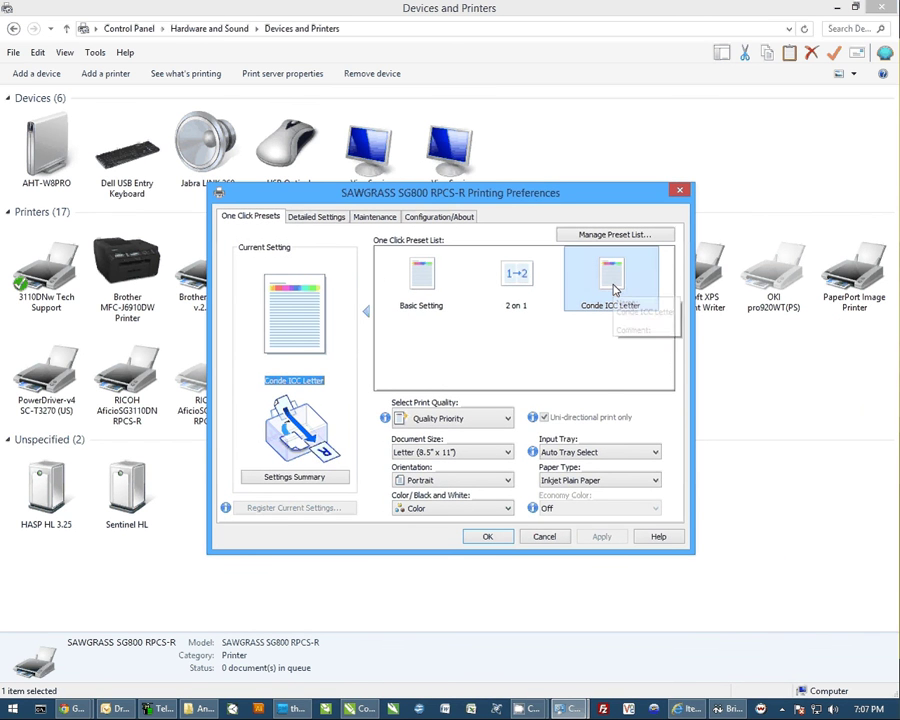
{"action": "left_click", "coordinate": [614, 290]}
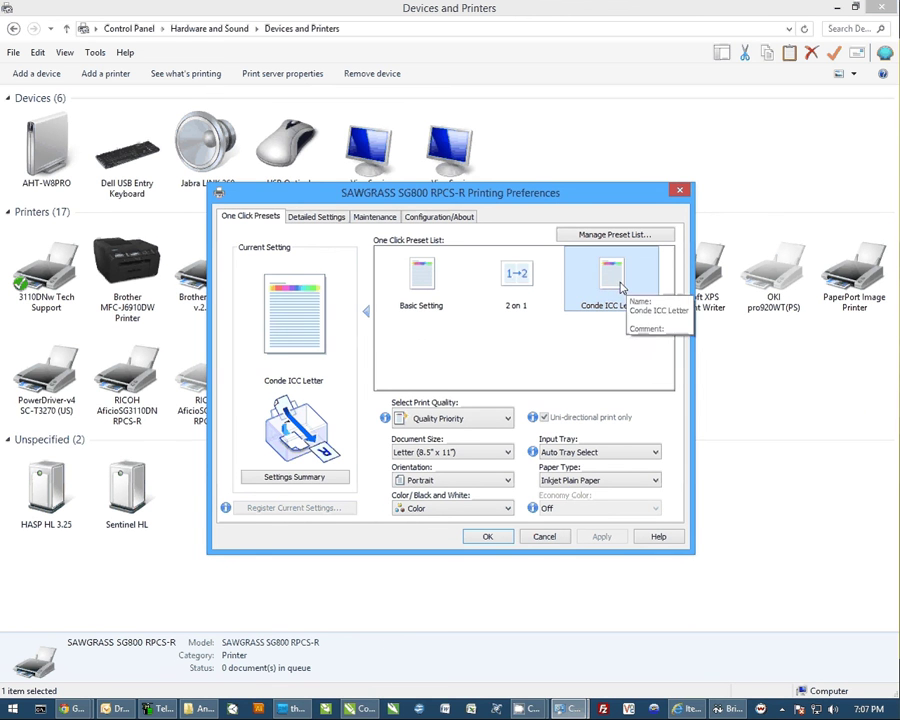
{"action": "left_click", "coordinate": [508, 452]}
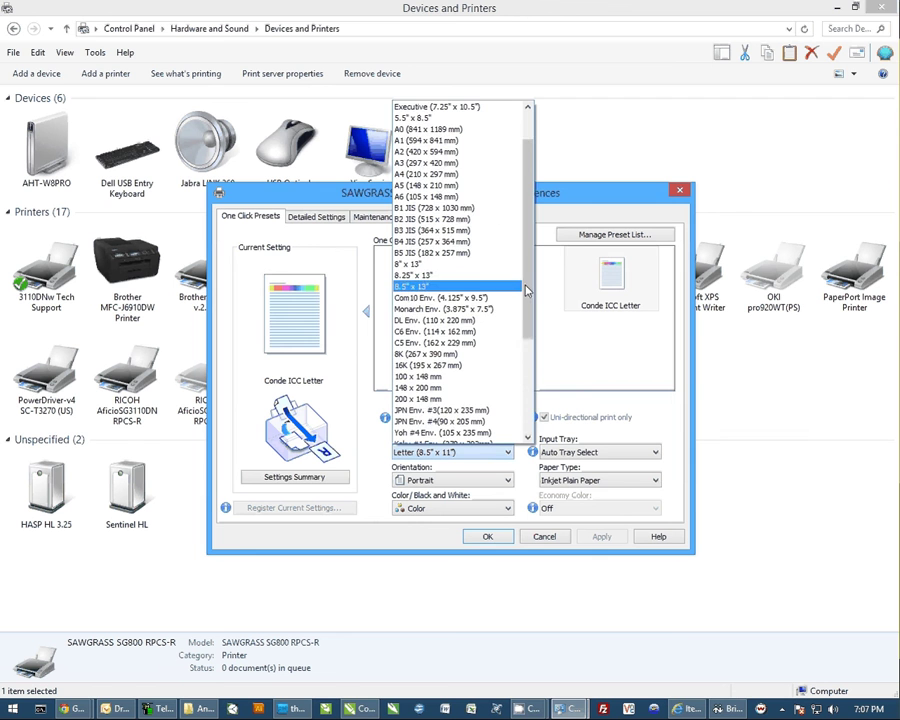
{"action": "left_click_drag", "start_coordinate": [530, 344], "coordinate": [530, 364]}
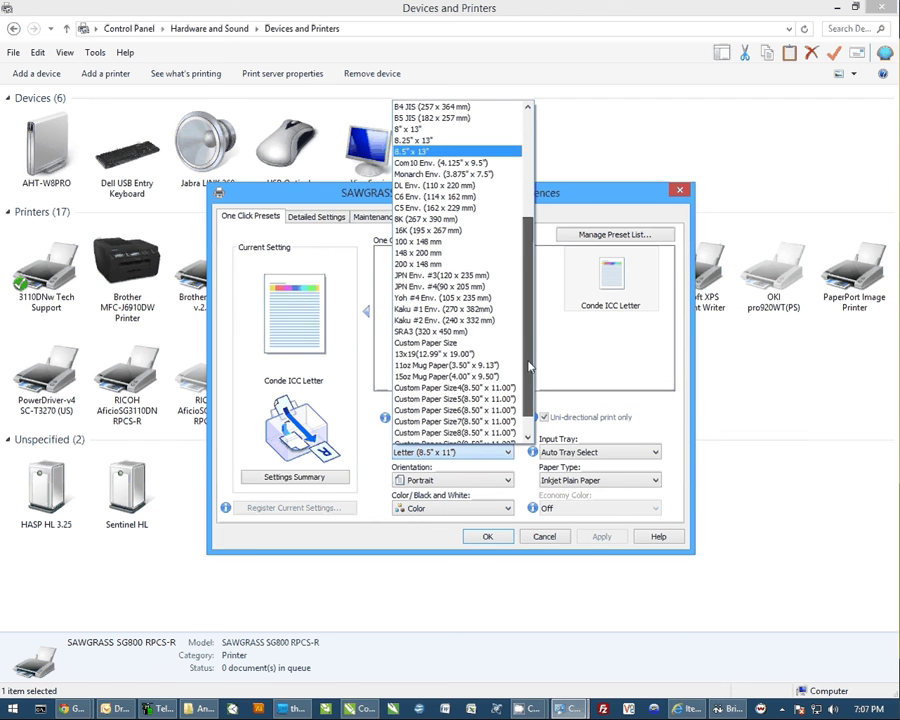
{"action": "left_click", "coordinate": [427, 366]}
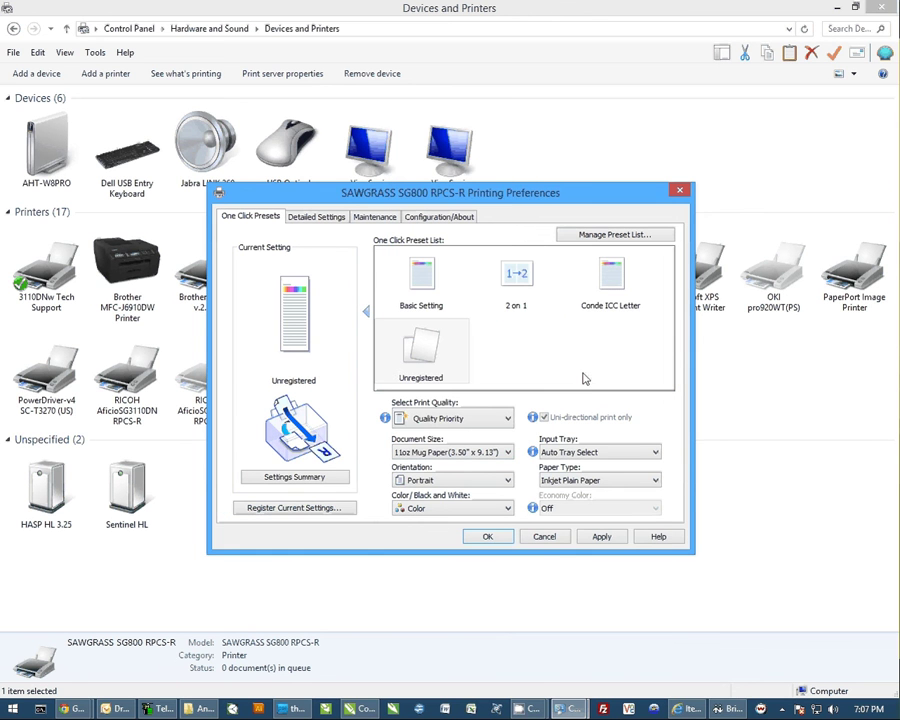
Switch orientation to Landscape and register the settings as preset 'Conde ICC 11oz Mug'
{"action": "left_click", "coordinate": [507, 481]}
{"action": "left_click", "coordinate": [420, 505]}
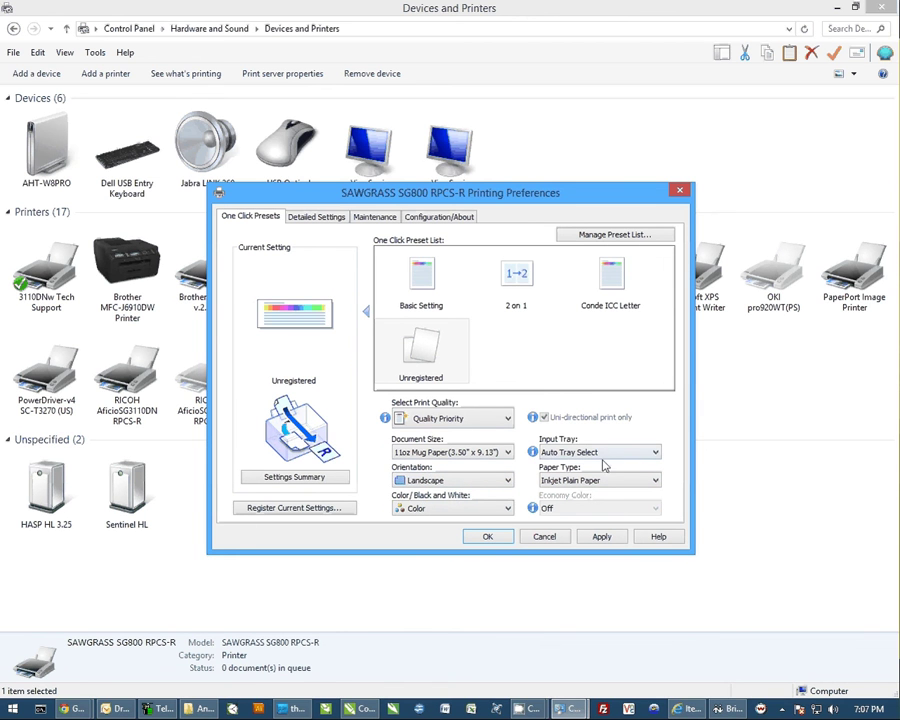
{"action": "left_click", "coordinate": [293, 512]}
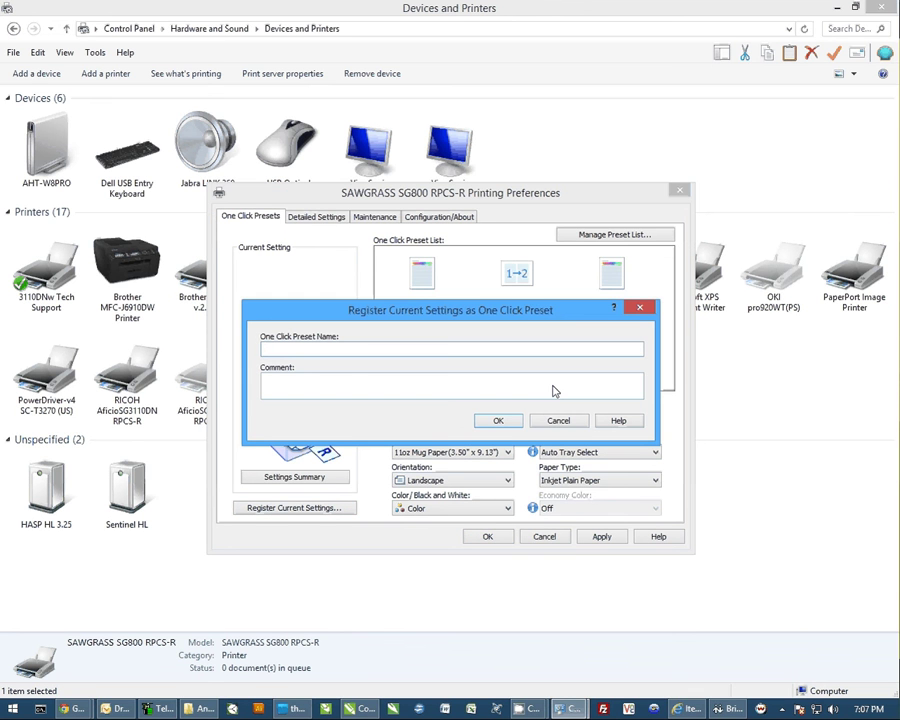
{"action": "type", "text": "Conde ICC 11oz Mug"}
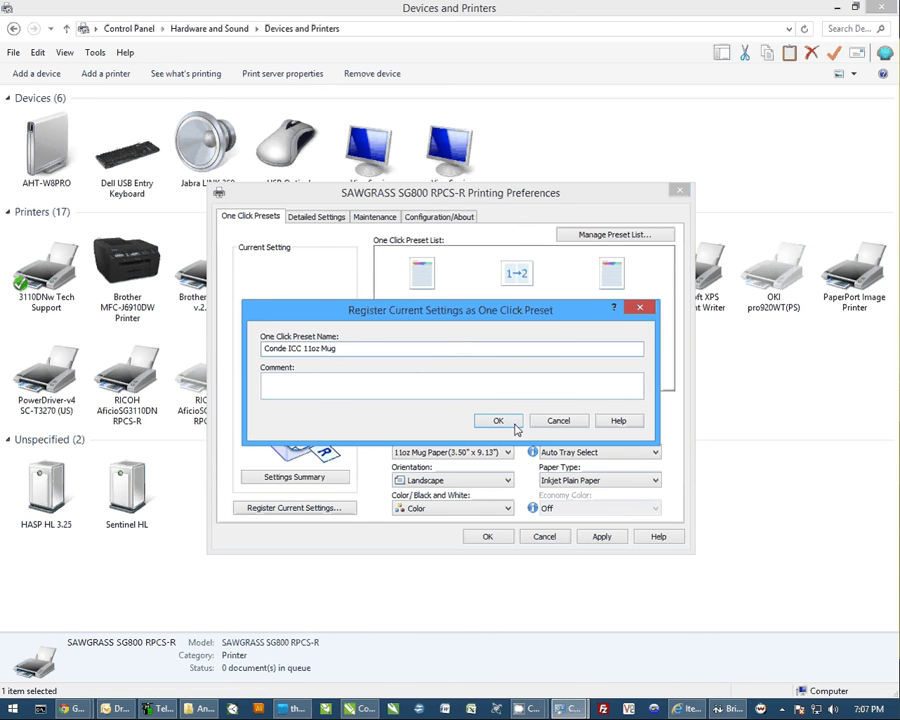
{"action": "left_click", "coordinate": [516, 425]}
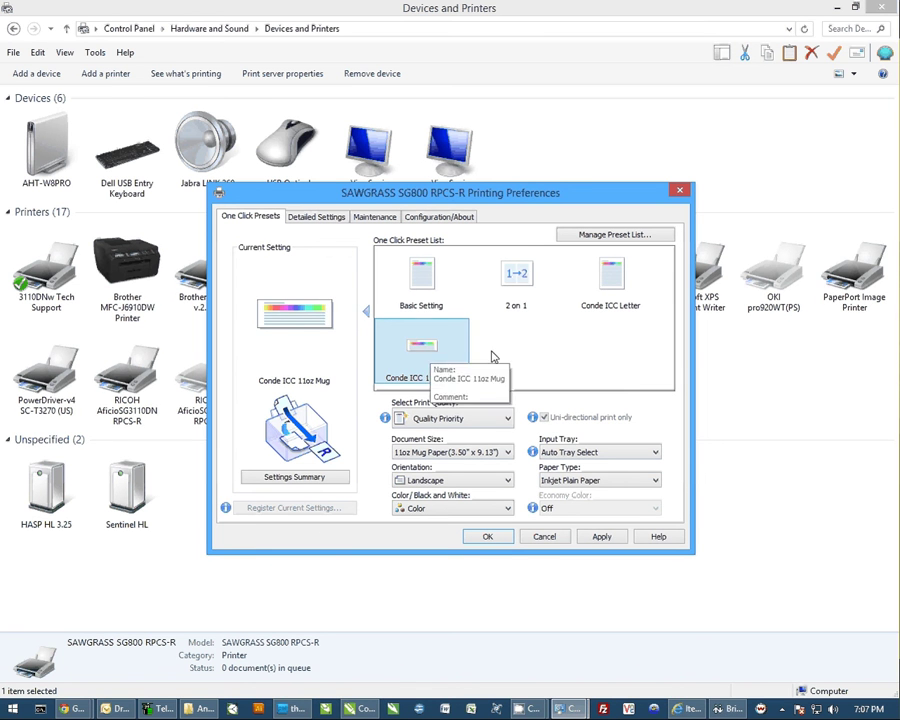
{"action": "left_click", "coordinate": [547, 357]}
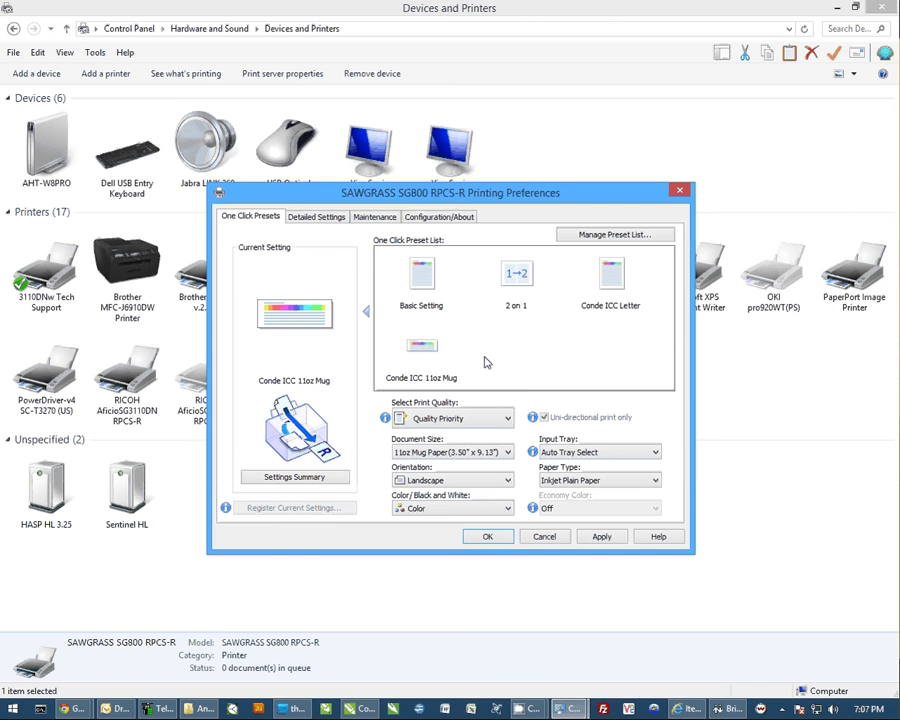
Load the Conde ICC Letter preset and show its detailed basic settings
{"action": "left_click", "coordinate": [610, 282]}
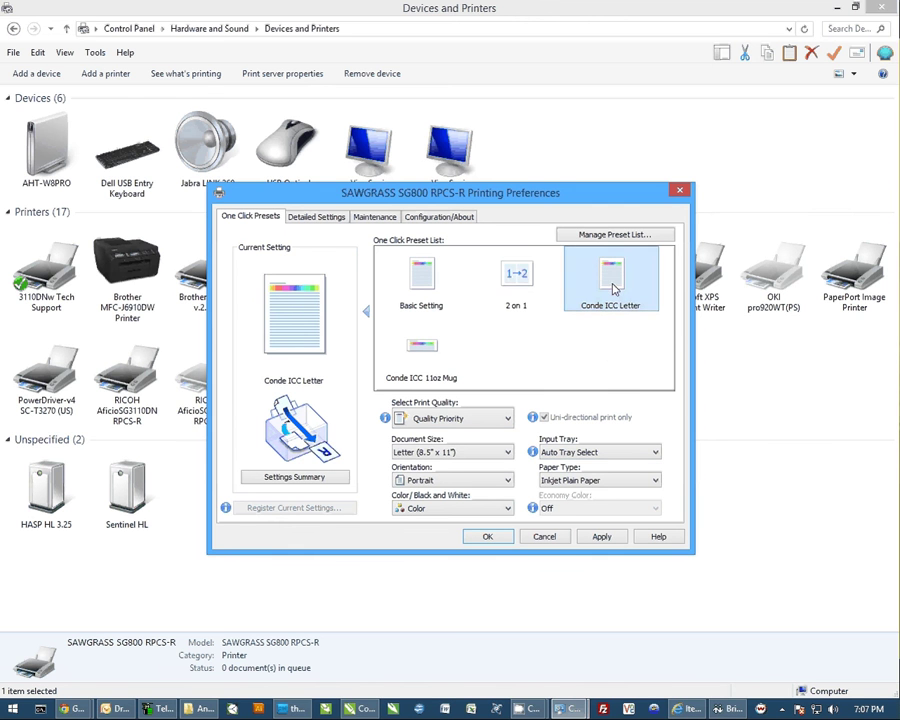
{"action": "left_click_drag", "start_coordinate": [371, 199], "coordinate": [369, 182]}
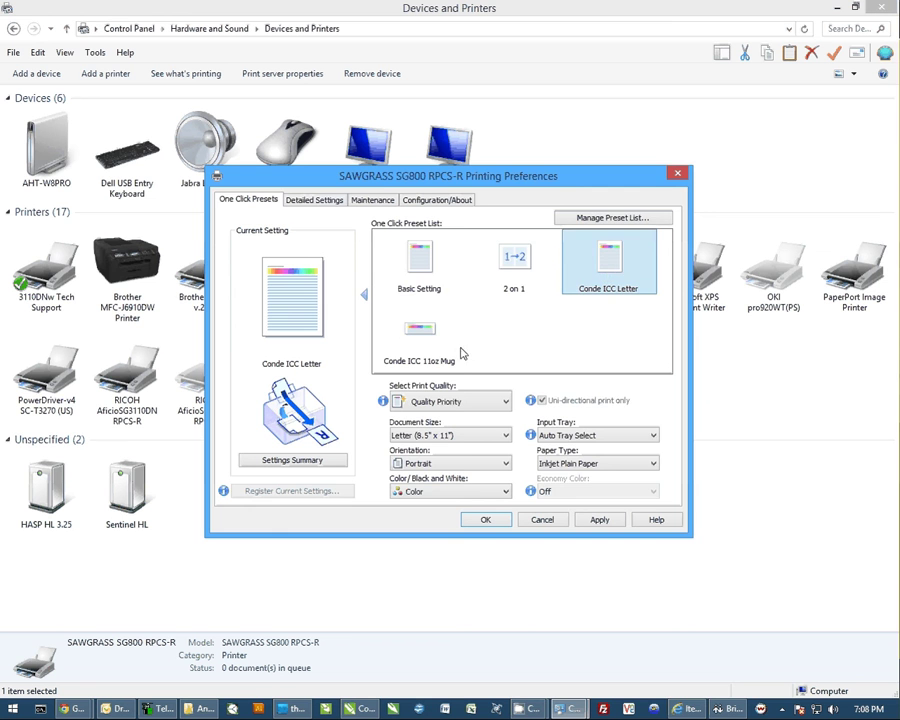
{"action": "left_click", "coordinate": [297, 201]}
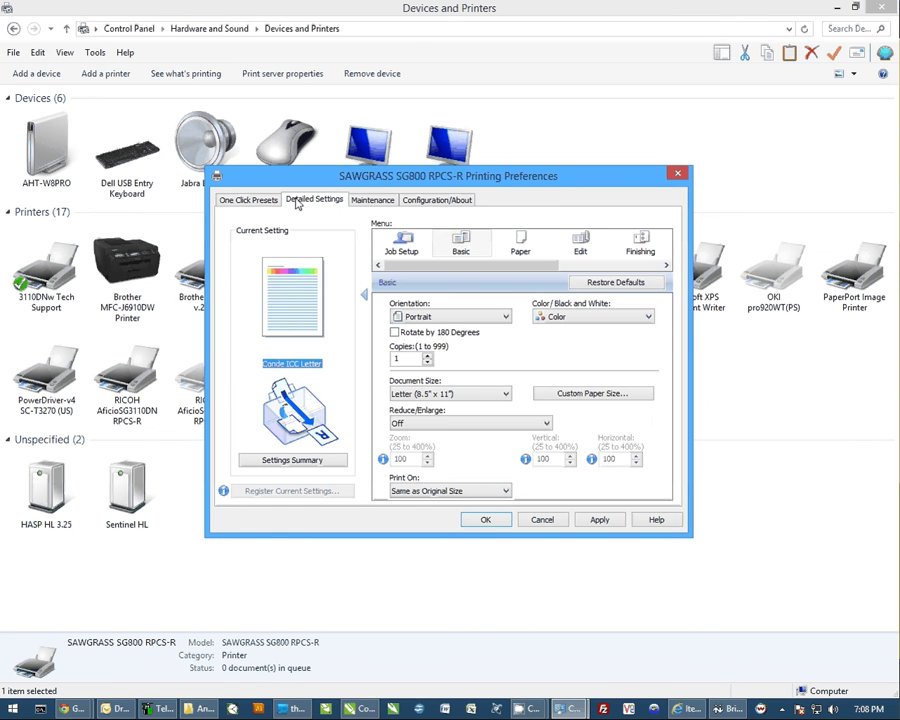
{"action": "left_click", "coordinate": [457, 246]}
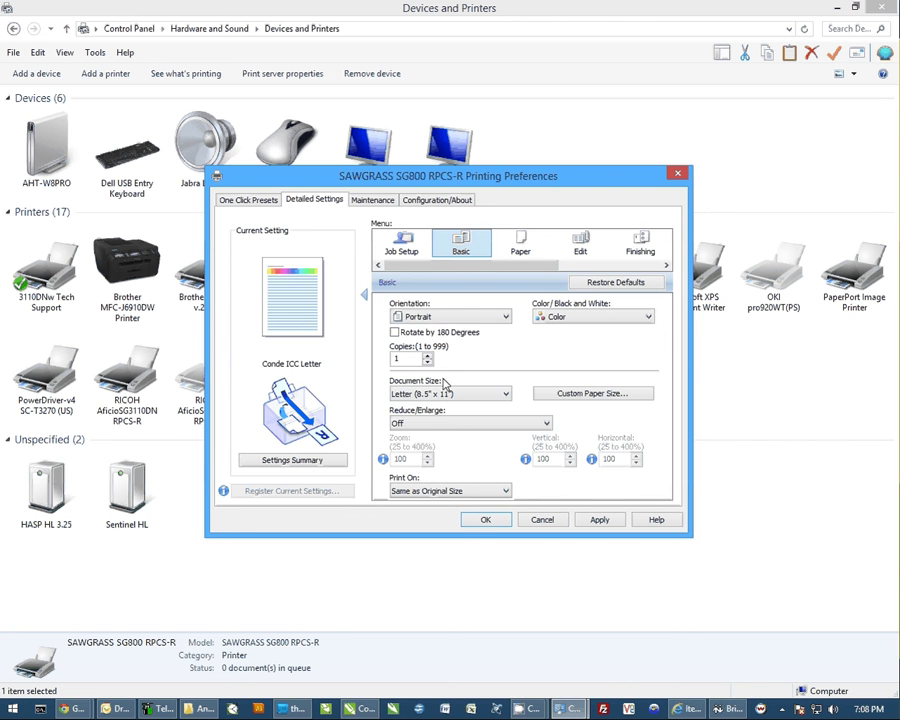
Set a custom paper size of width 11 and length 14 inches
{"action": "left_click", "coordinate": [590, 396]}
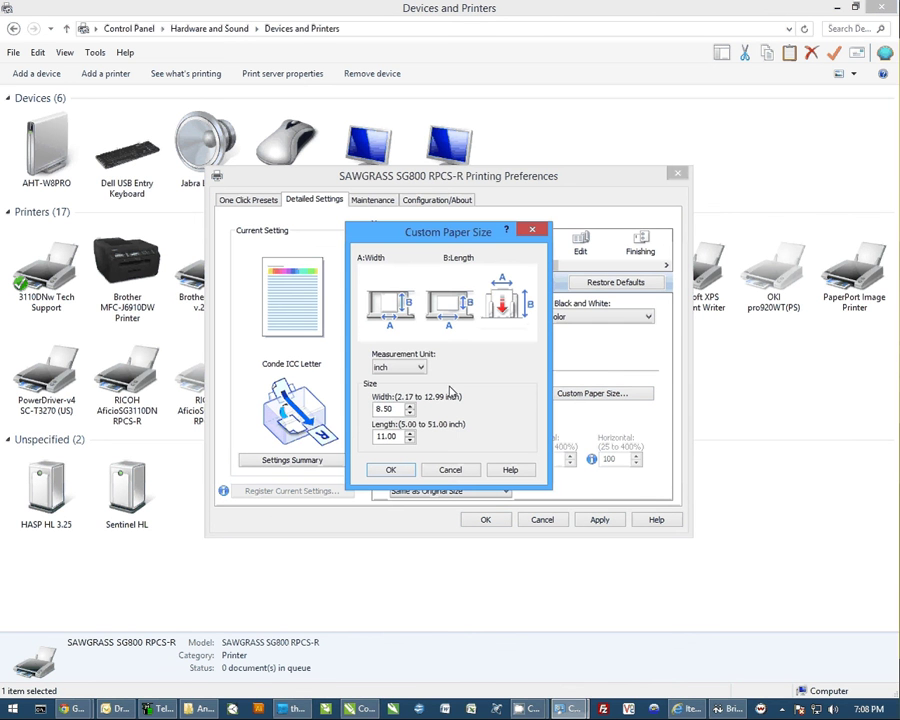
{"action": "double_click", "coordinate": [386, 409]}
{"action": "type", "text": "11"}
{"action": "key", "text": "Tab"}
{"action": "type", "text": "14"}
{"action": "left_click", "coordinate": [389, 471]}
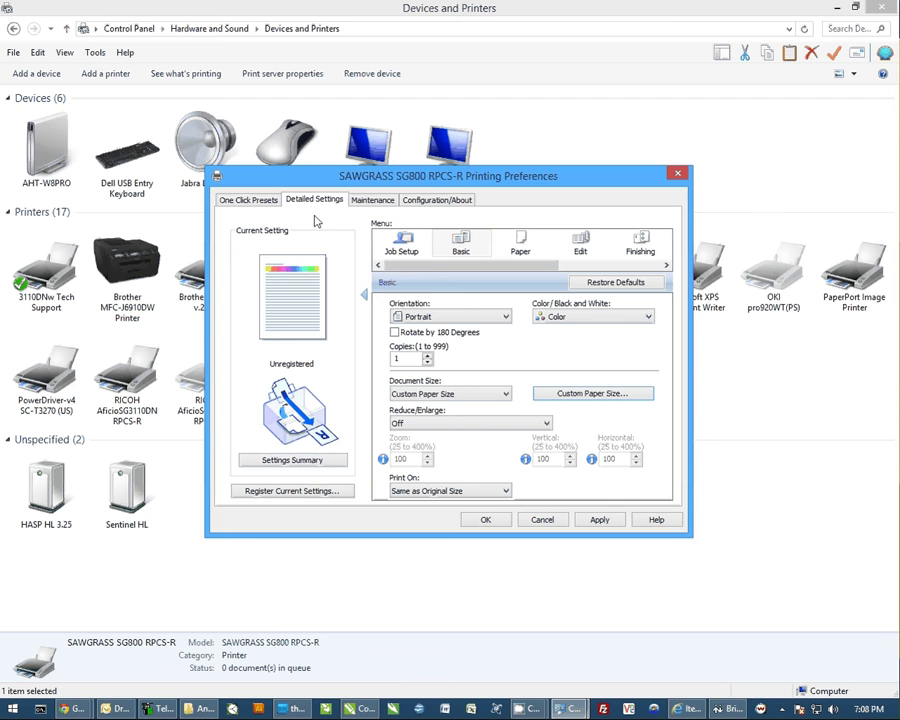
Register the current settings as one-click preset 'Conde ICC 11x14'
{"action": "left_click", "coordinate": [298, 491]}
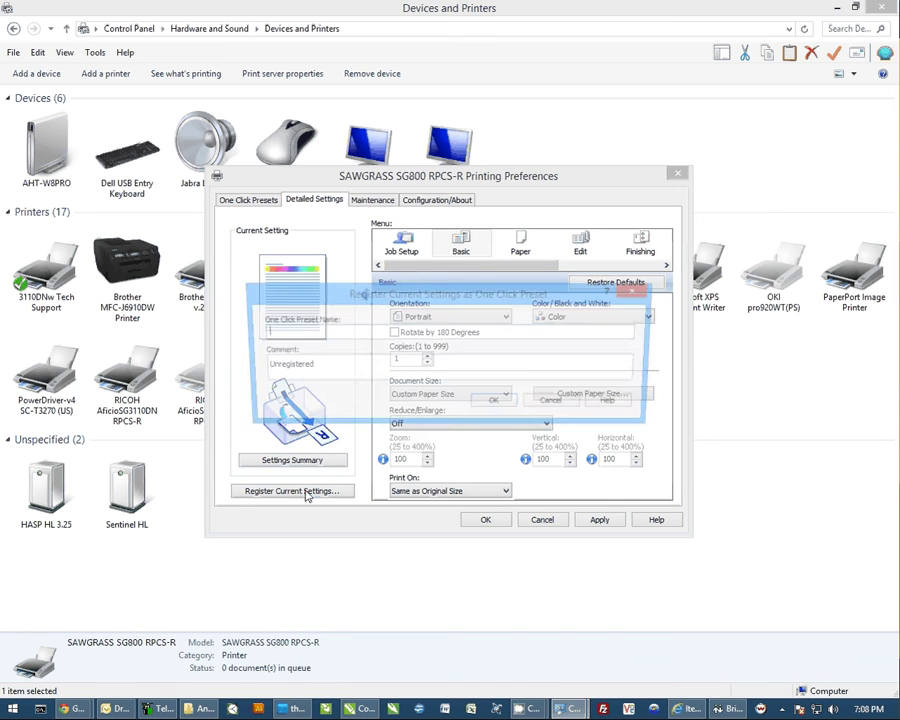
{"action": "type", "text": "Cond"}
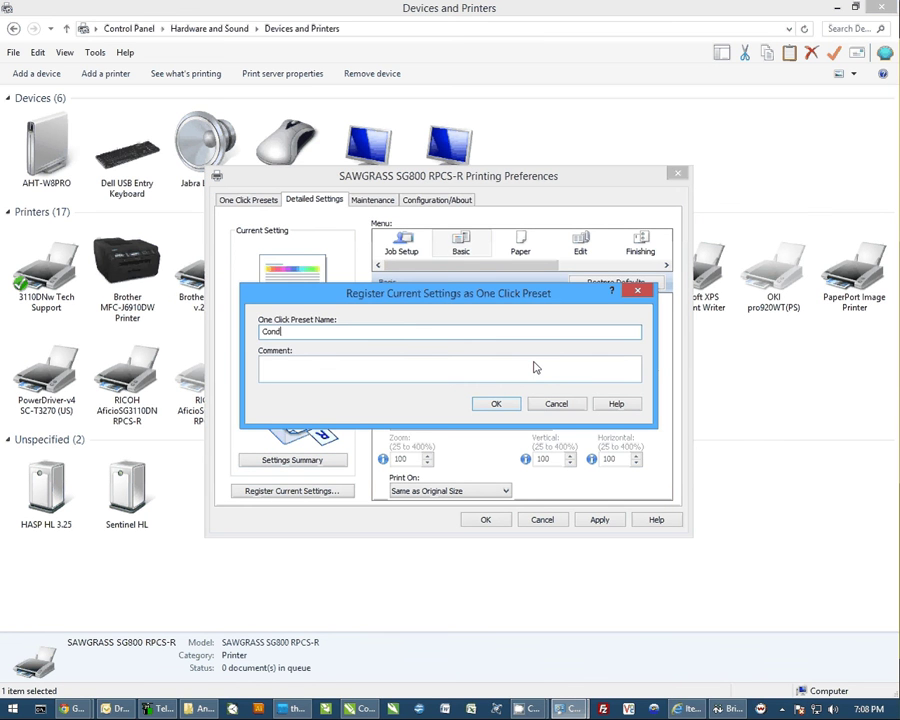
{"action": "type", "text": "e ICC 11x14"}
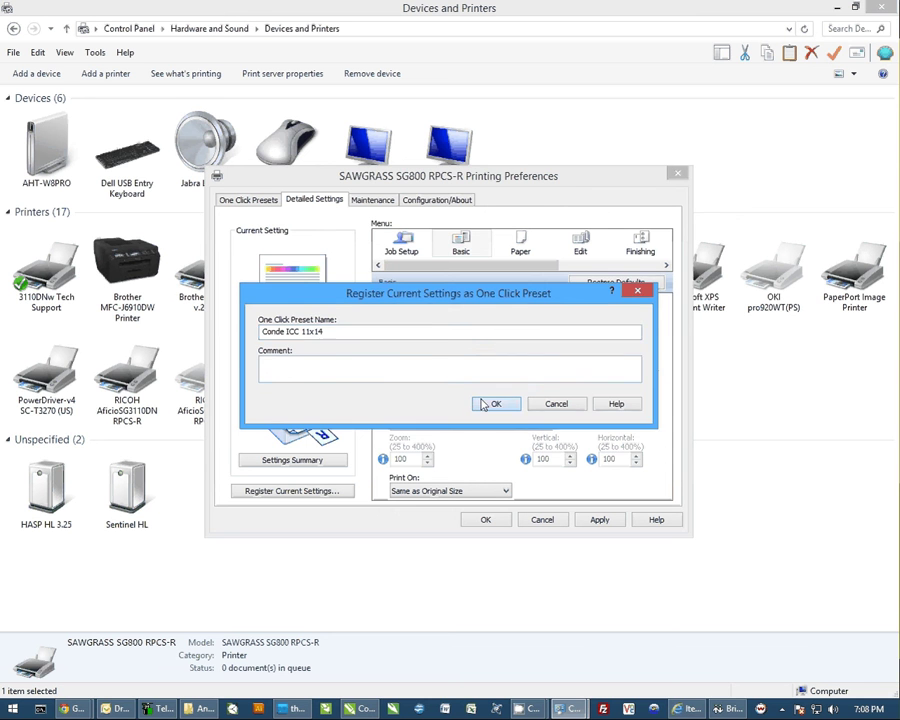
{"action": "left_click", "coordinate": [484, 404]}
Verify the Conde ICC Letter, 11oz Mug and 11x14 presets' settings
{"action": "left_click", "coordinate": [244, 201]}
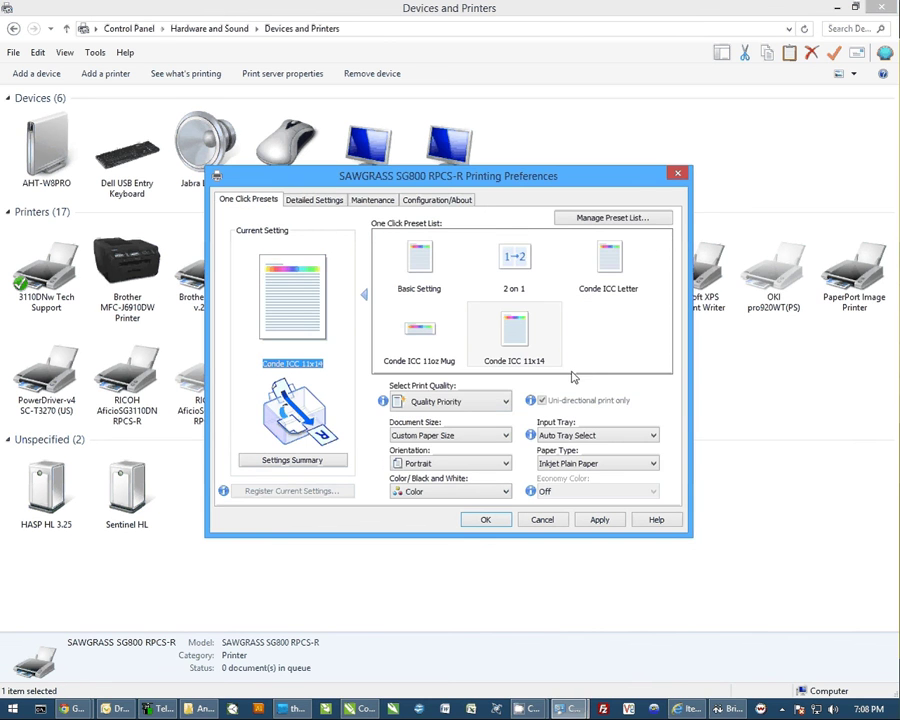
{"action": "left_click", "coordinate": [637, 293]}
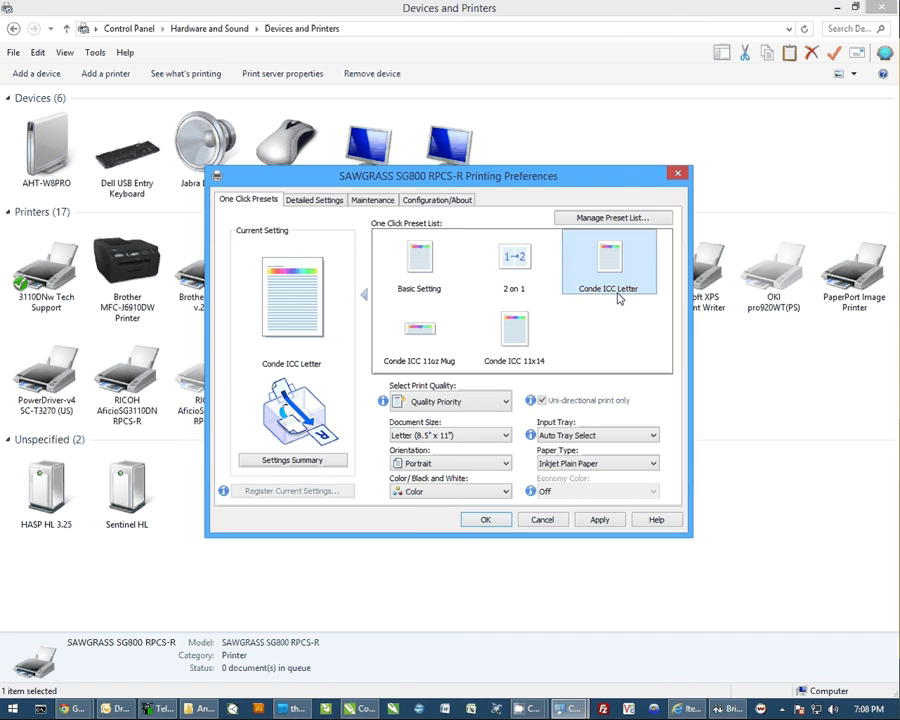
{"action": "left_click", "coordinate": [430, 335]}
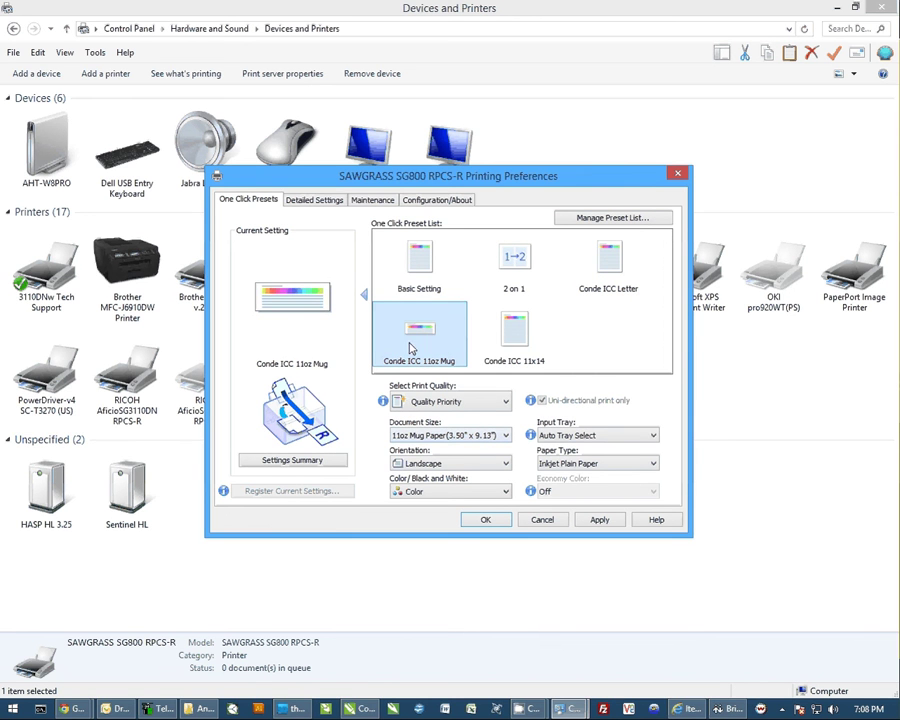
{"action": "left_click", "coordinate": [515, 335]}
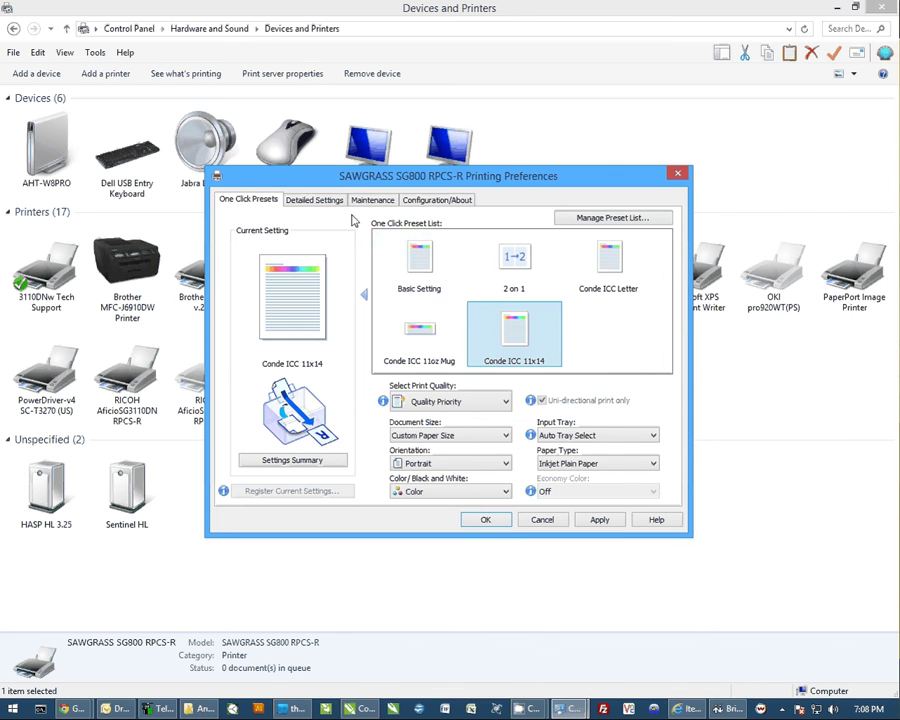
Verify the Conde ICC 11x14 custom paper size is 11.00 × 14.00 inches, then close Printing Preferences
{"action": "left_click", "coordinate": [324, 200]}
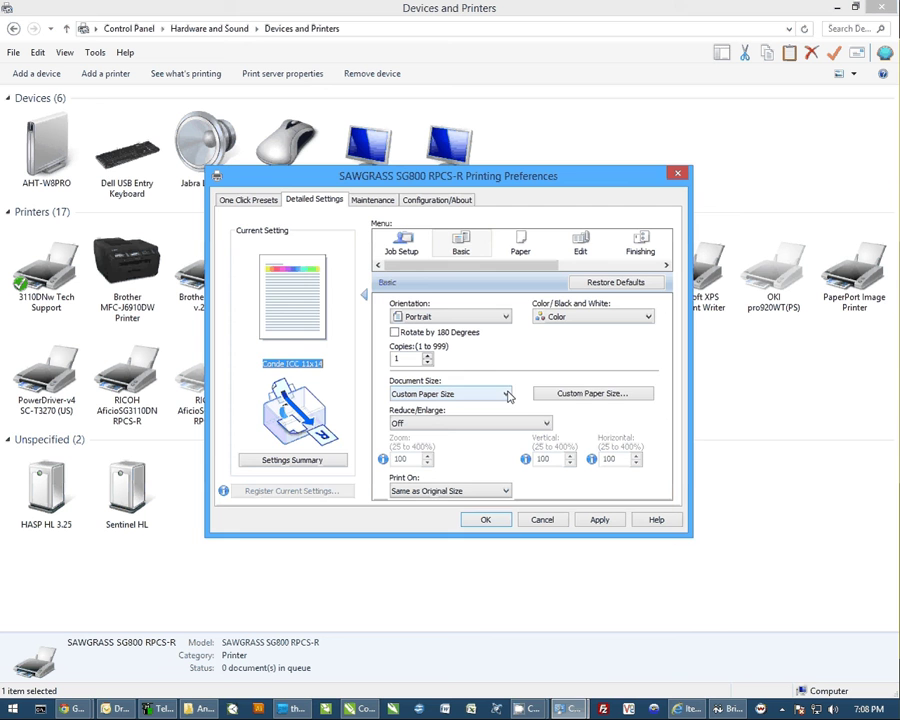
{"action": "left_click", "coordinate": [608, 395]}
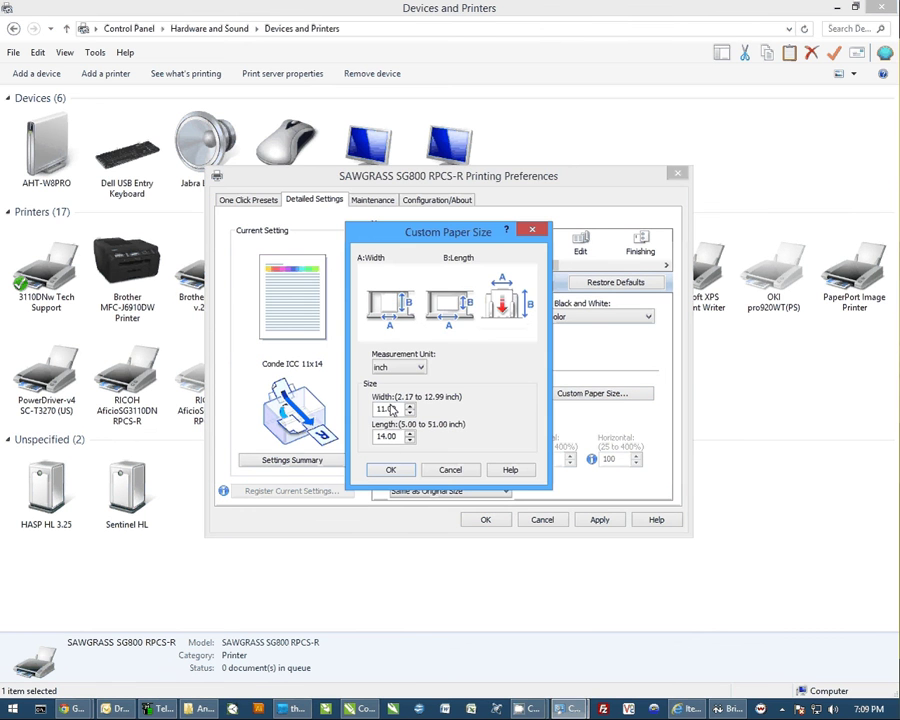
{"action": "left_click", "coordinate": [391, 469]}
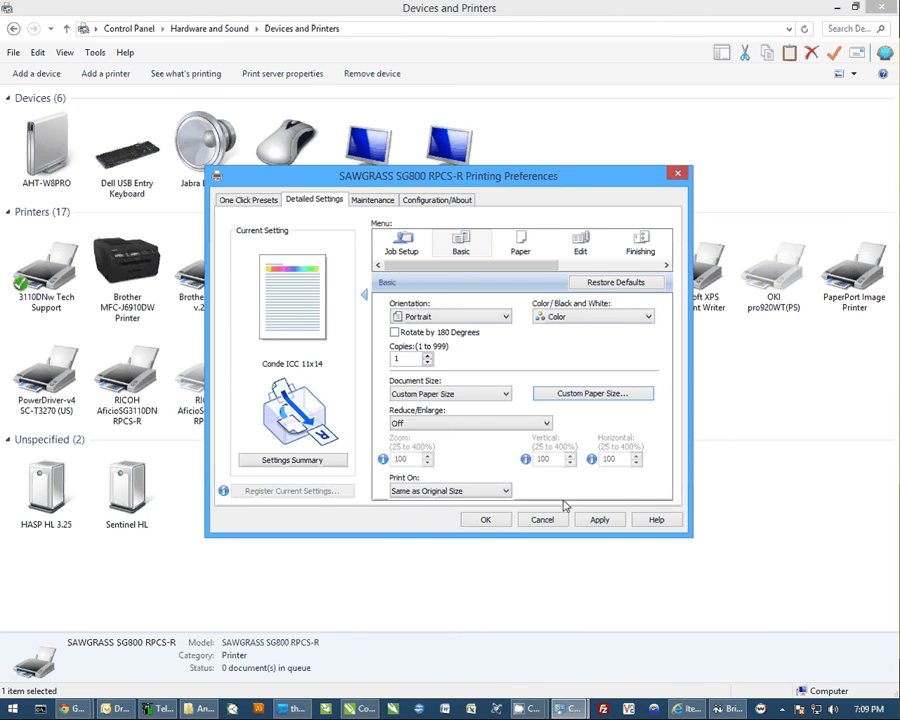
{"action": "left_click", "coordinate": [486, 519]}
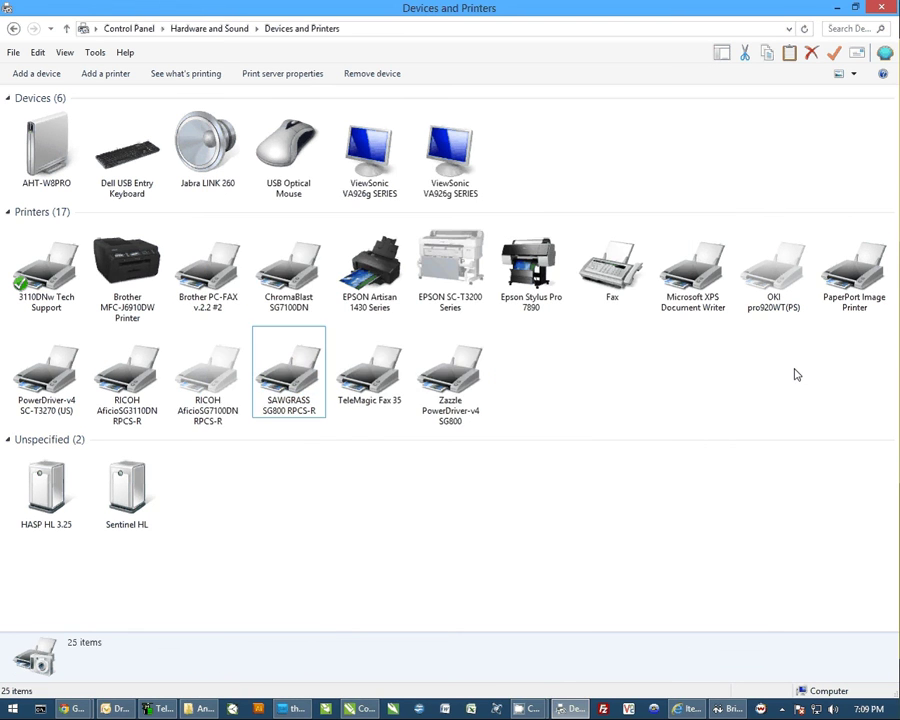
{"action": "left_click", "coordinate": [797, 374]}
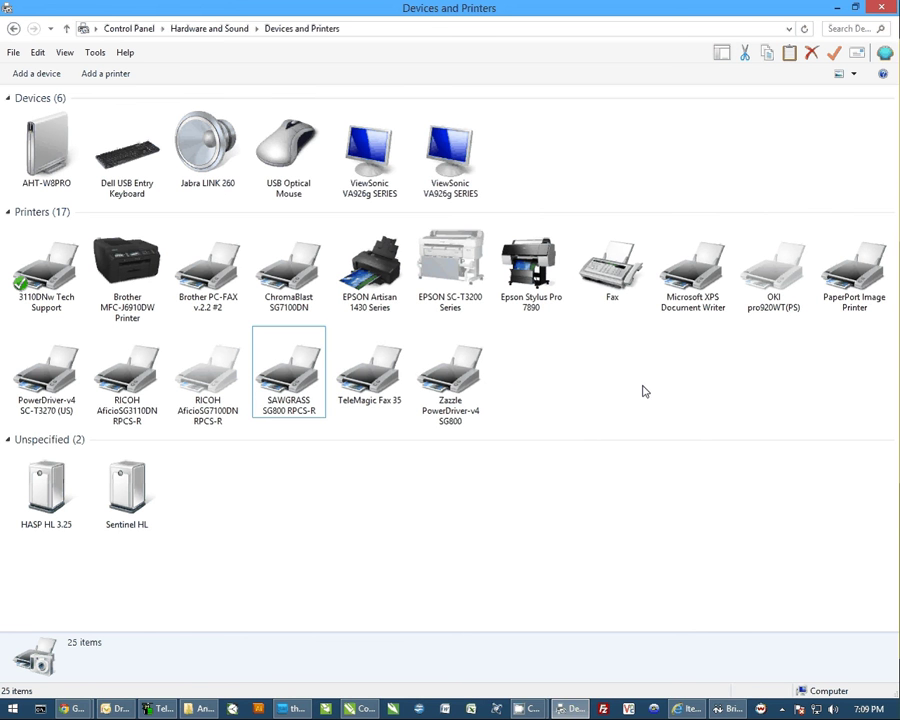